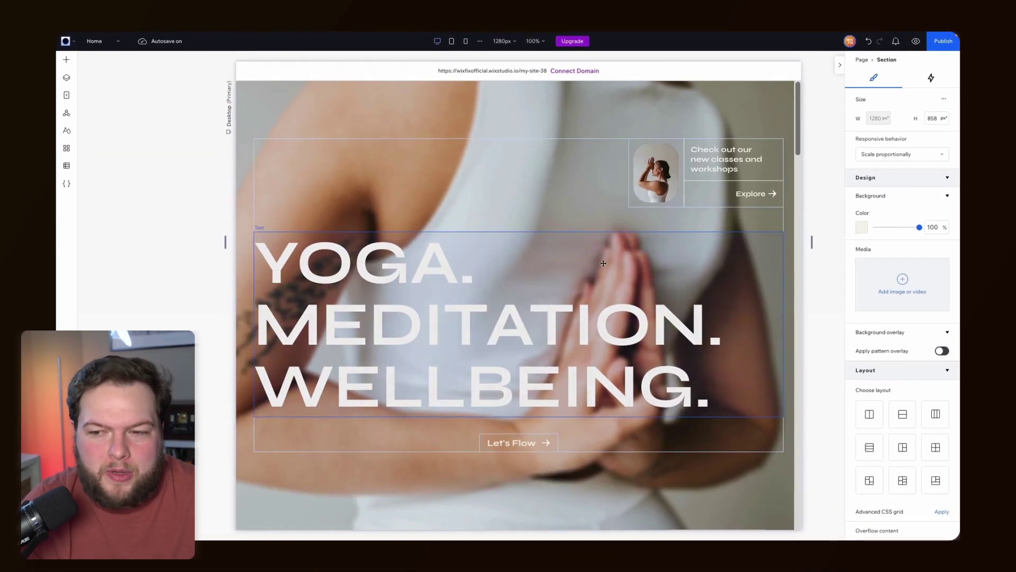
# Step: Scroll down to the 'We Believe Yoga Can Inspire Transformation' section framed by five photos
pyautogui.scroll(-3, 604, 263)
pyautogui.scroll(-6, 603, 263)
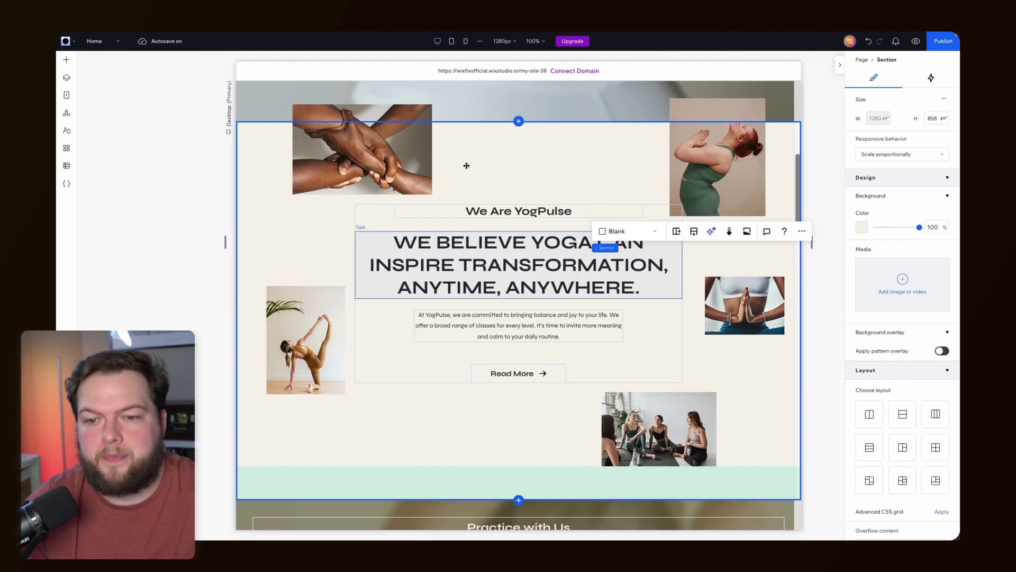
# Step: Add a Tilt 3D mouse effect to the top-left hands photo and preview the tilt
pyautogui.click(382, 172)
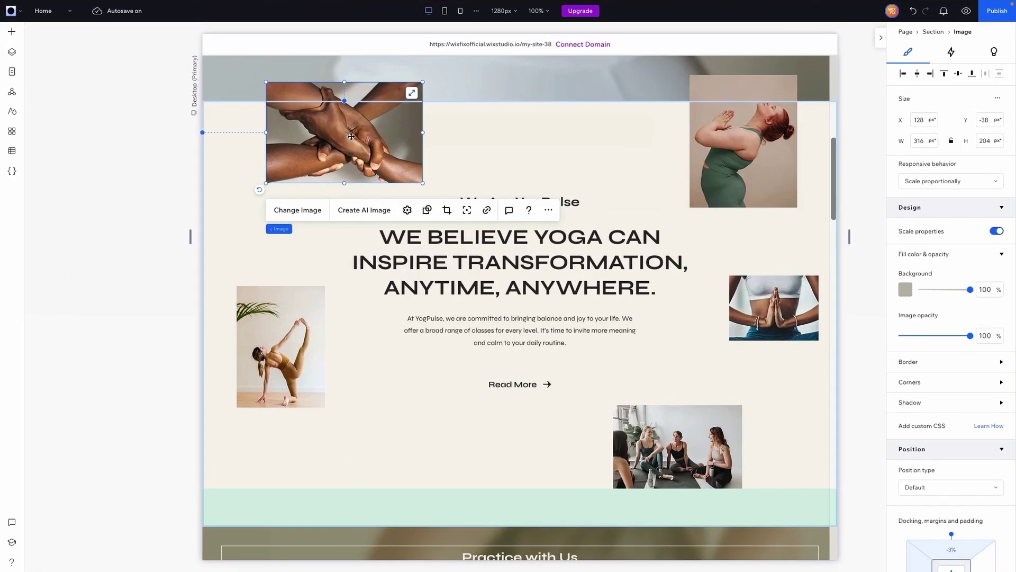
pyautogui.click(952, 53)
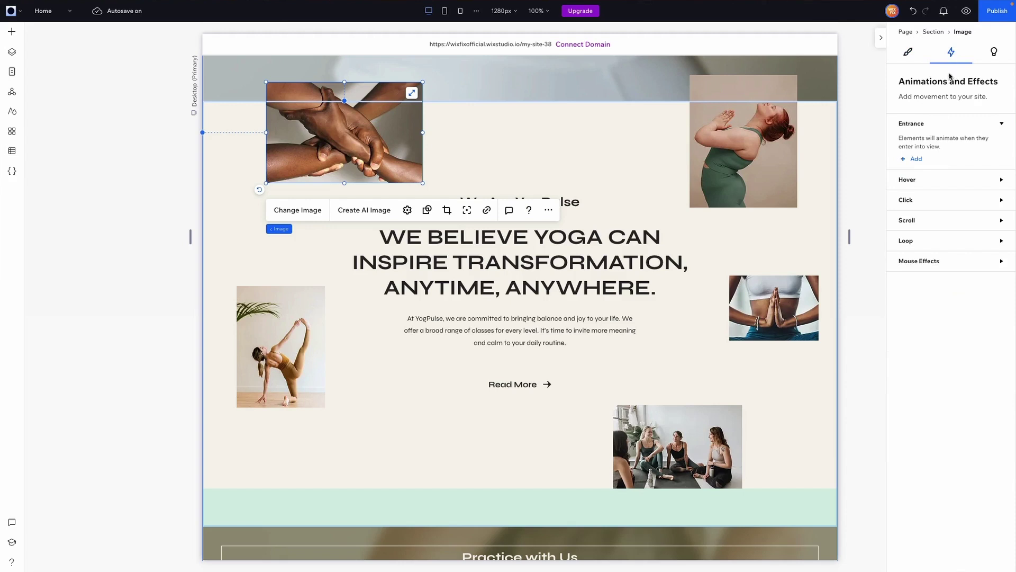
pyautogui.click(931, 266)
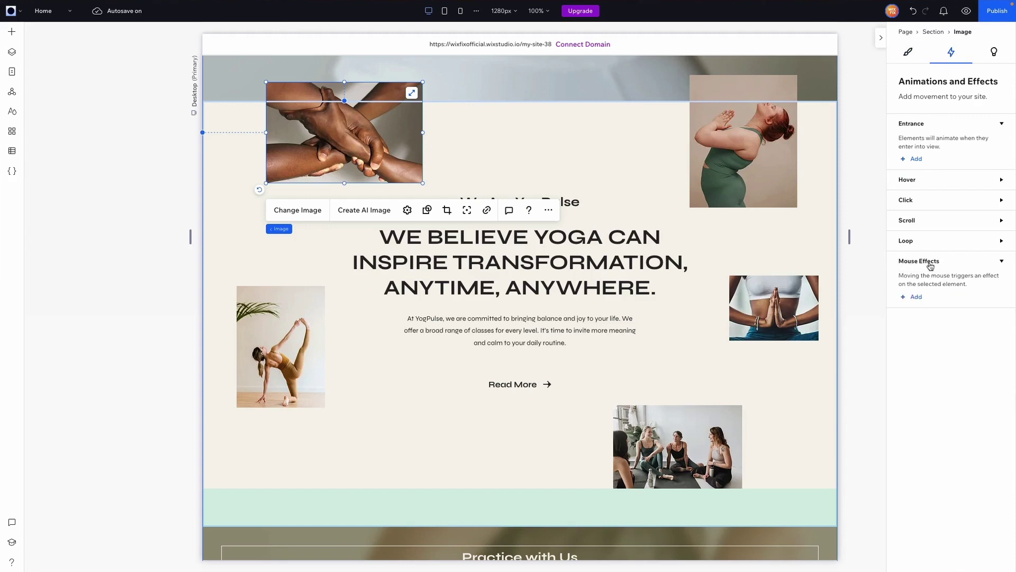
pyautogui.click(917, 299)
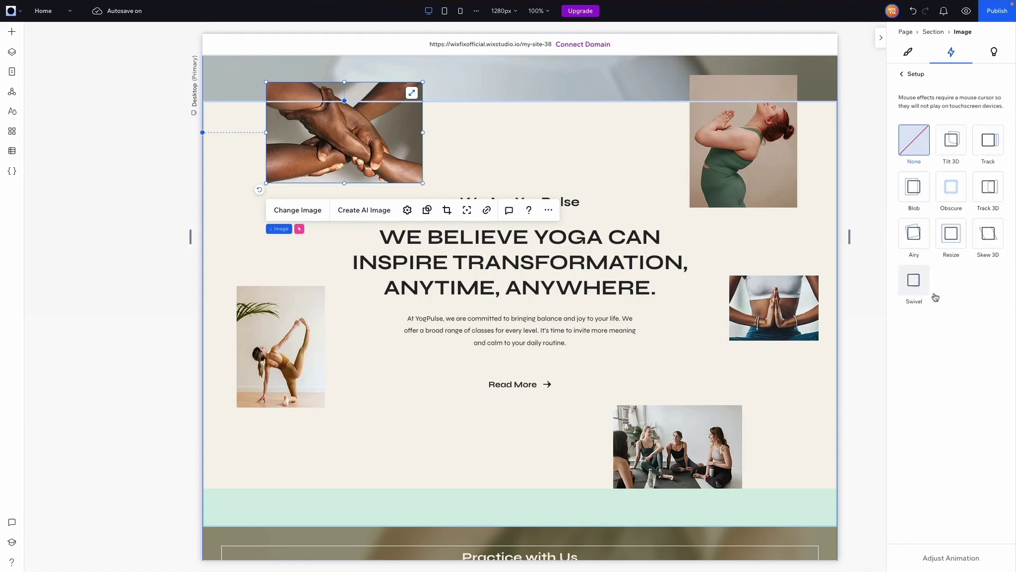
pyautogui.click(954, 147)
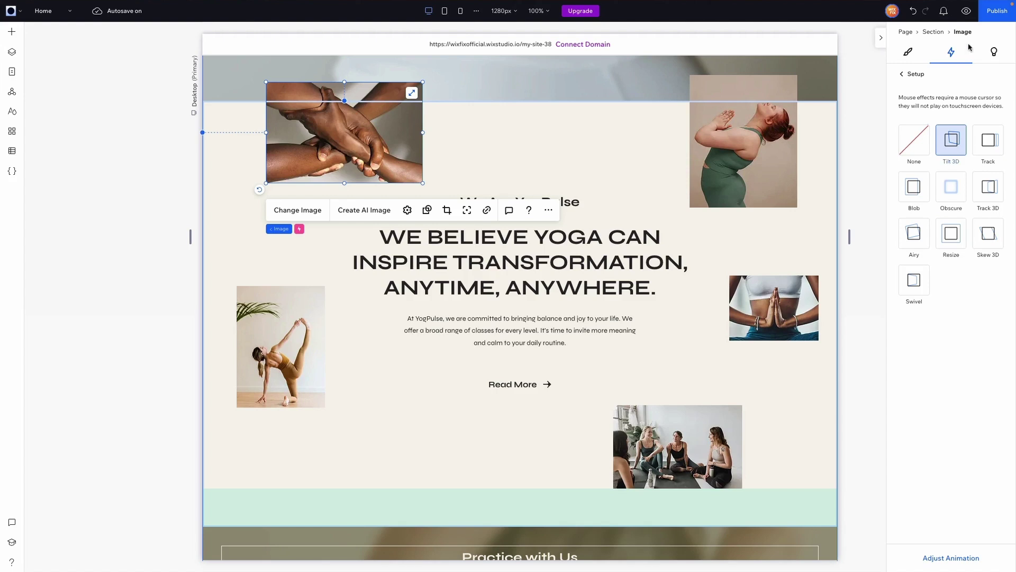
pyautogui.click(966, 11)
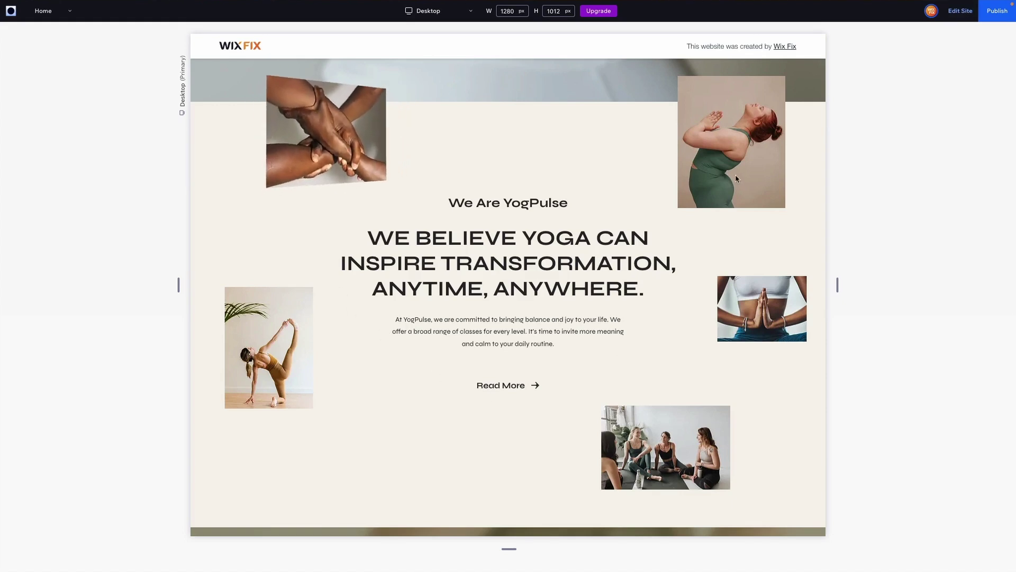
# Step: Lower the hands image's Tilt 3D angle from 50 to 20 and preview the gentler tilt
pyautogui.click(961, 13)
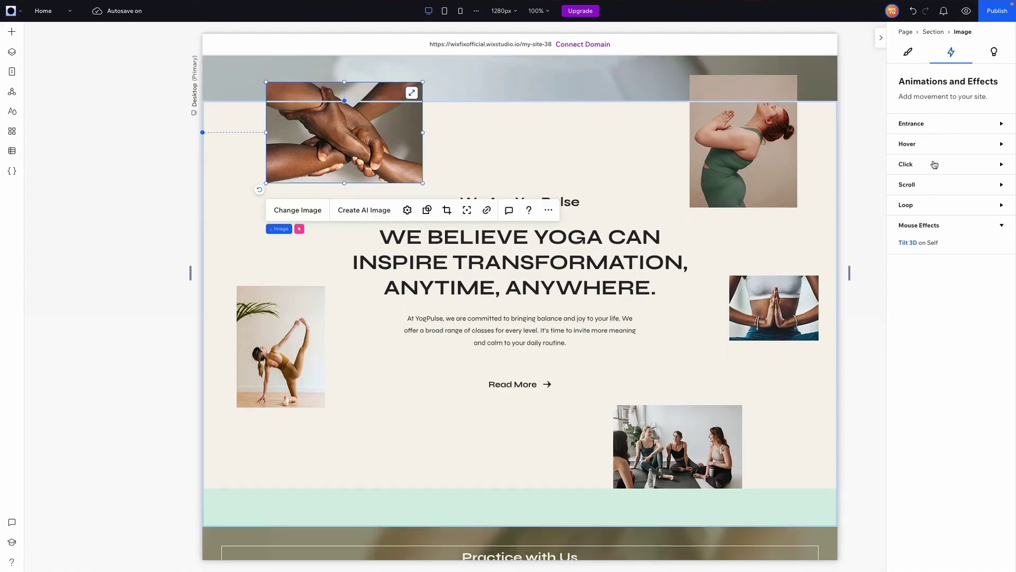
pyautogui.click(927, 243)
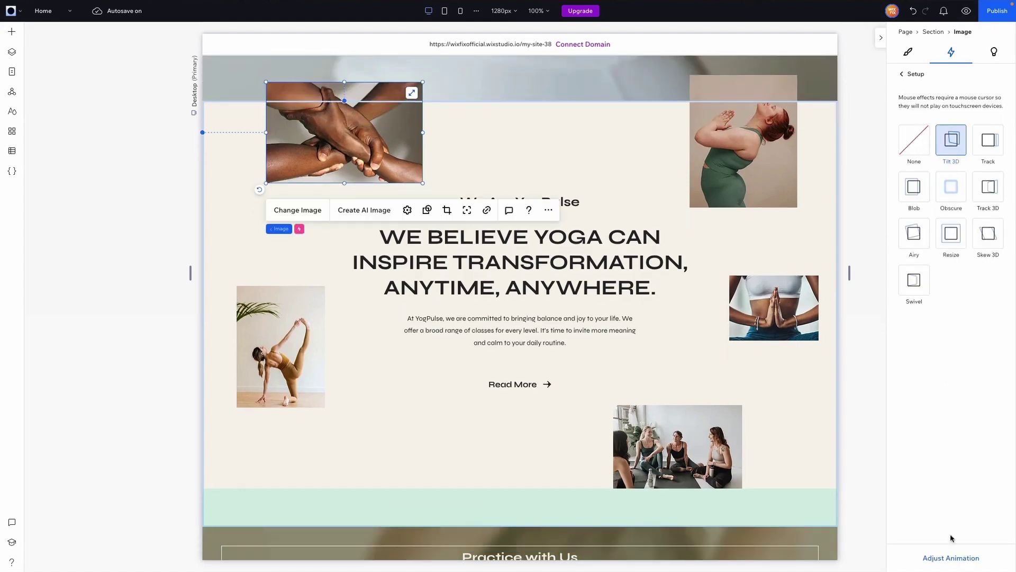
pyautogui.click(952, 558)
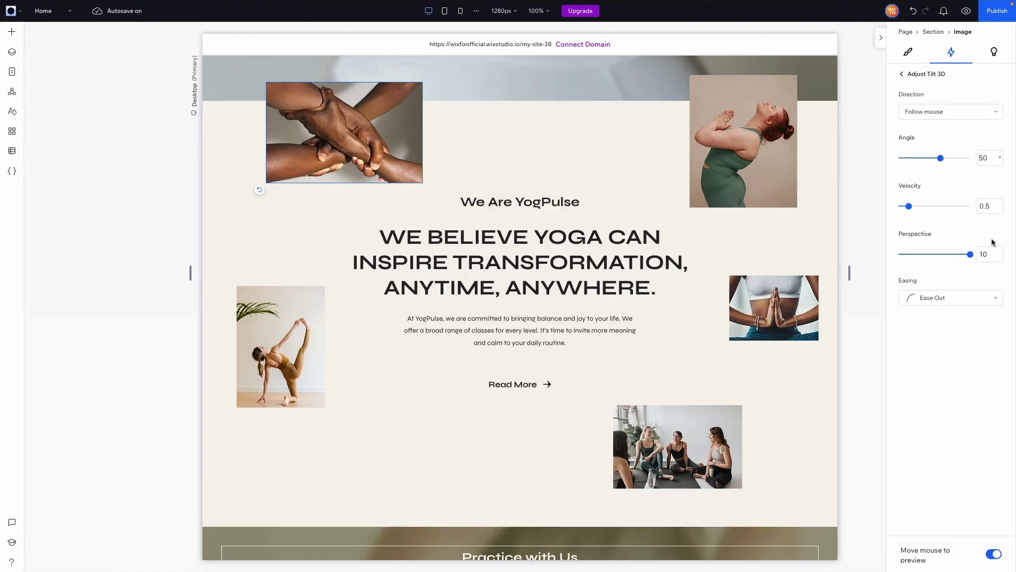
pyautogui.click(989, 158)
pyautogui.write('20')
pyautogui.press('Return')
pyautogui.click(968, 21)
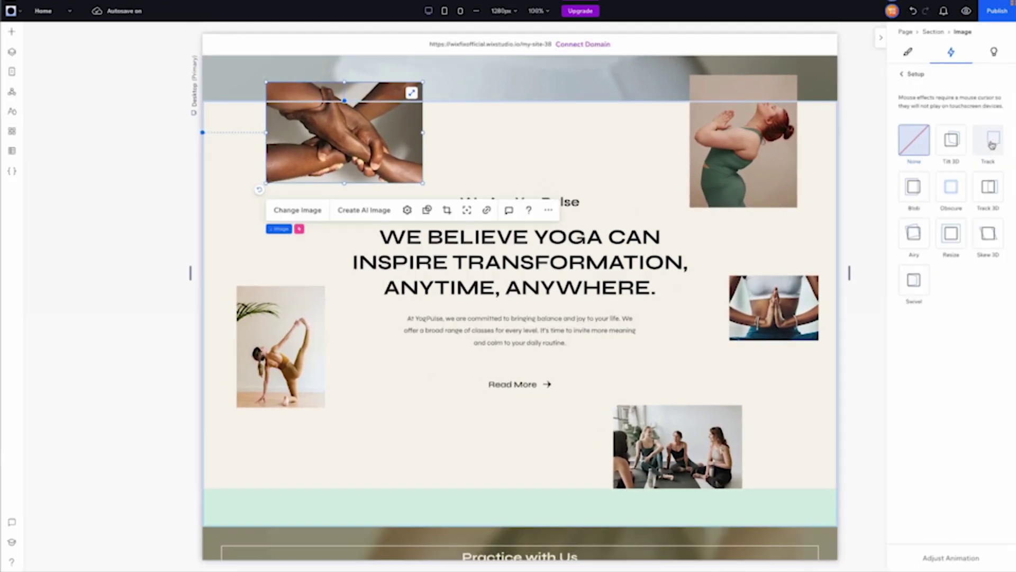
# Step: Switch the hands image's mouse effect to Track and preview it
pyautogui.click(991, 144)
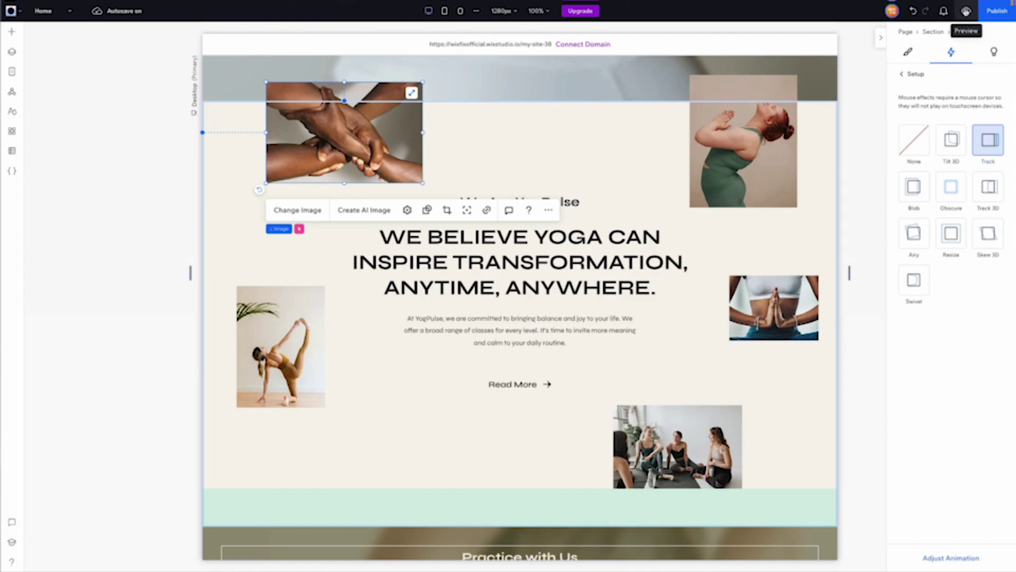
pyautogui.click(967, 12)
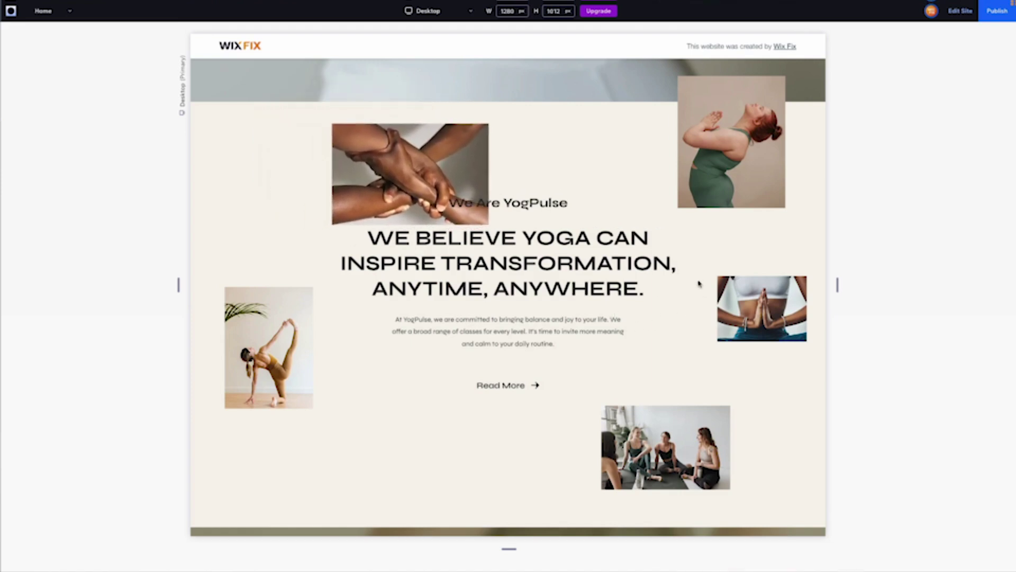
pyautogui.scroll(1, 499, 119)
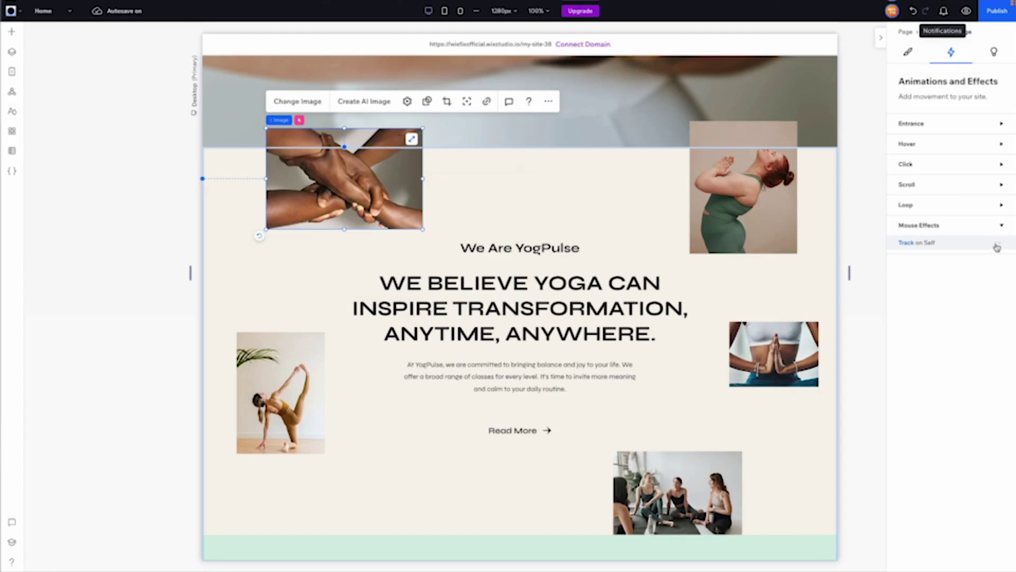
# Step: Replace Track with the Blob mouse effect, preview it, and return to the editor
pyautogui.click(990, 242)
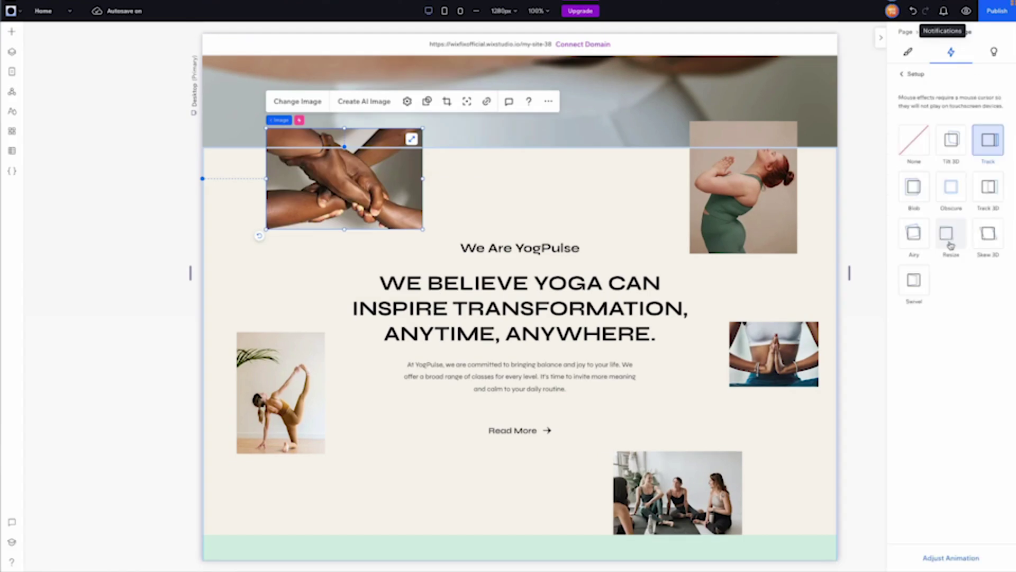
pyautogui.click(914, 188)
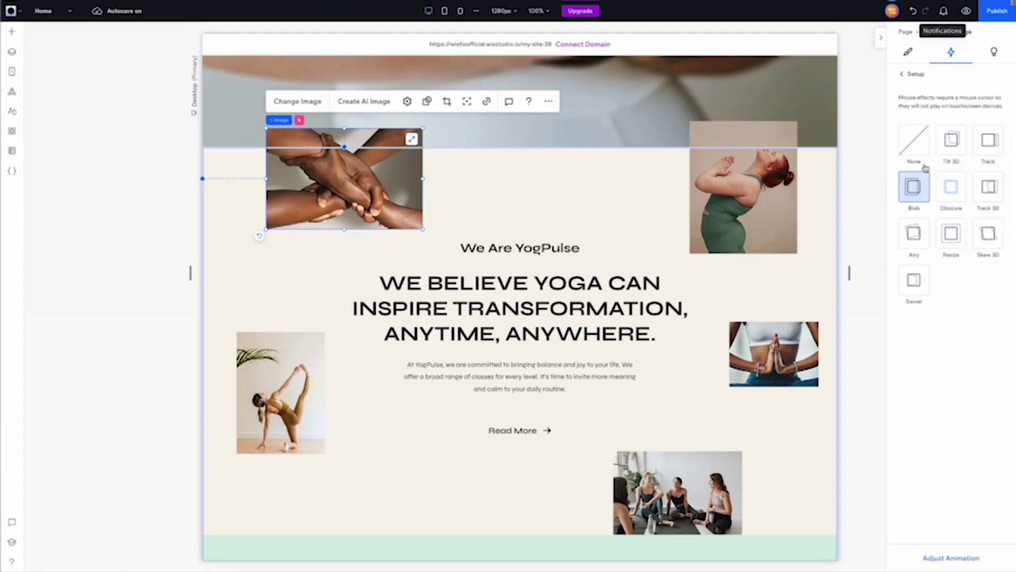
pyautogui.click(967, 12)
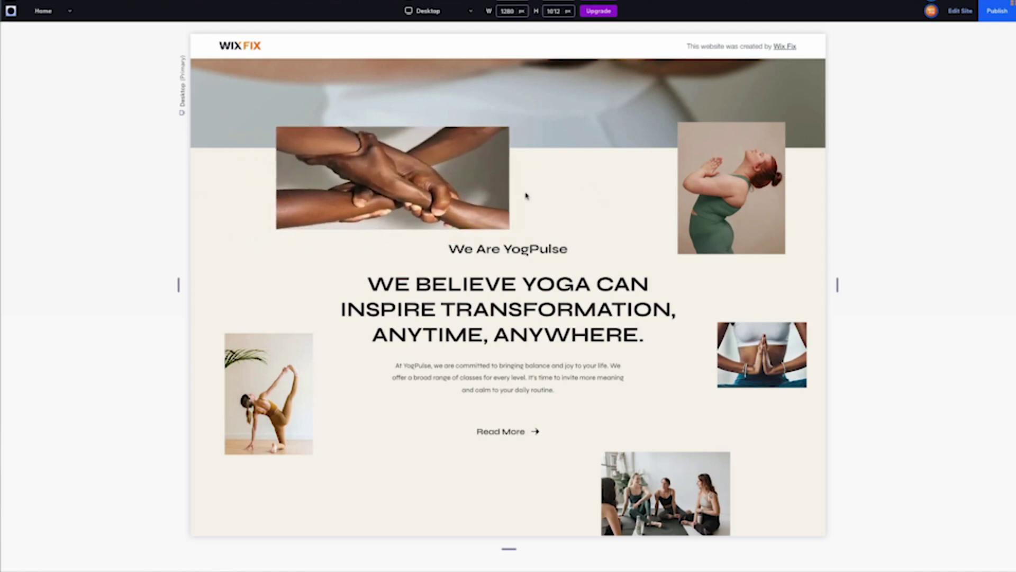
pyautogui.click(960, 11)
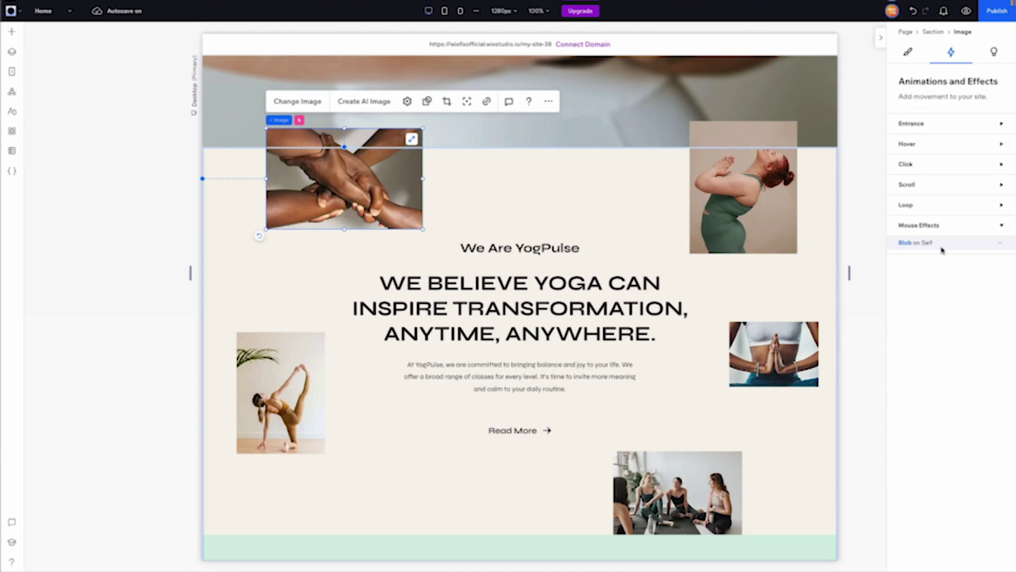
# Step: Switch the hands image's mouse effect to Obscure and preview it
pyautogui.click(923, 242)
pyautogui.click(951, 187)
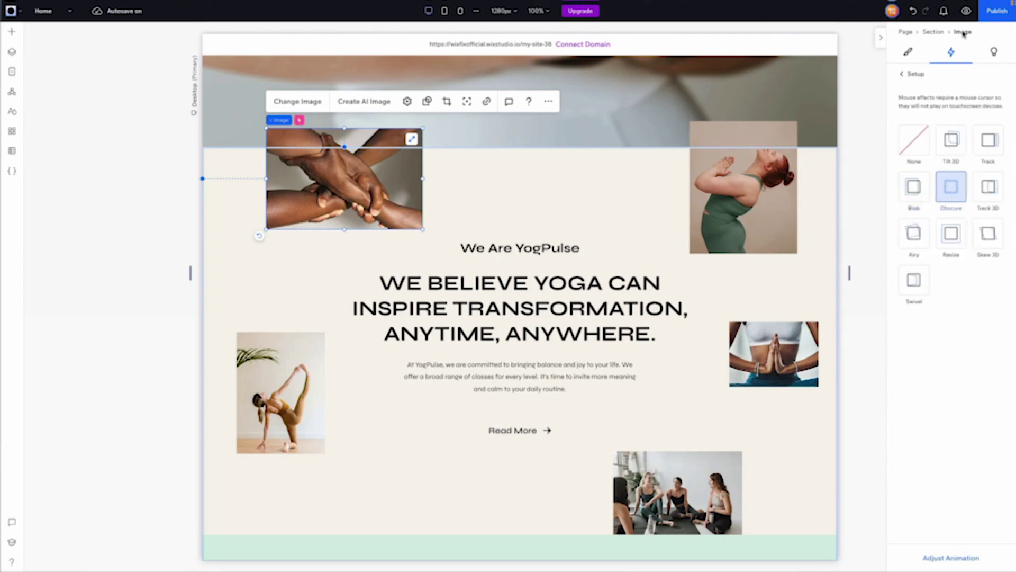
pyautogui.click(965, 11)
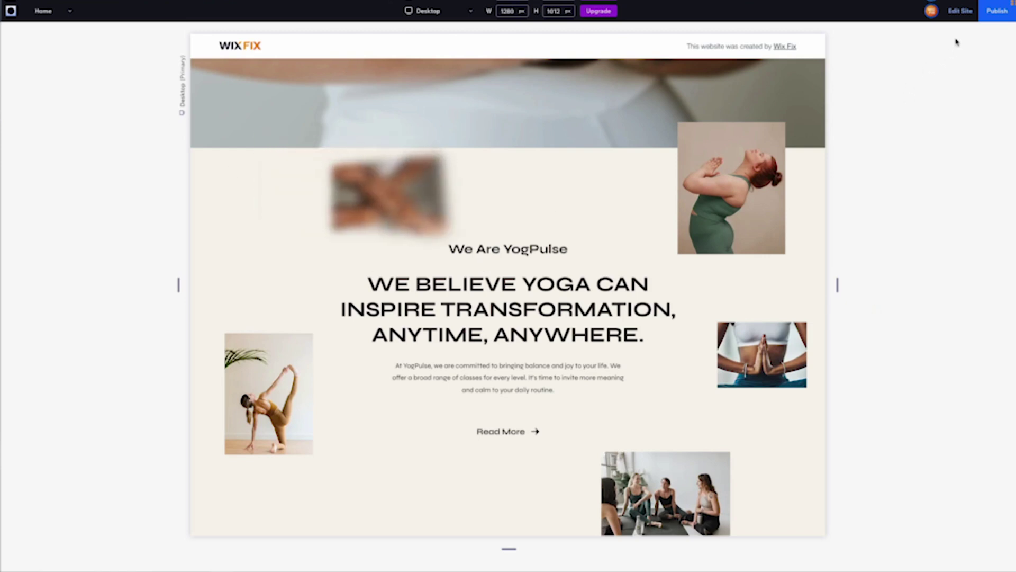
pyautogui.press('Escape')
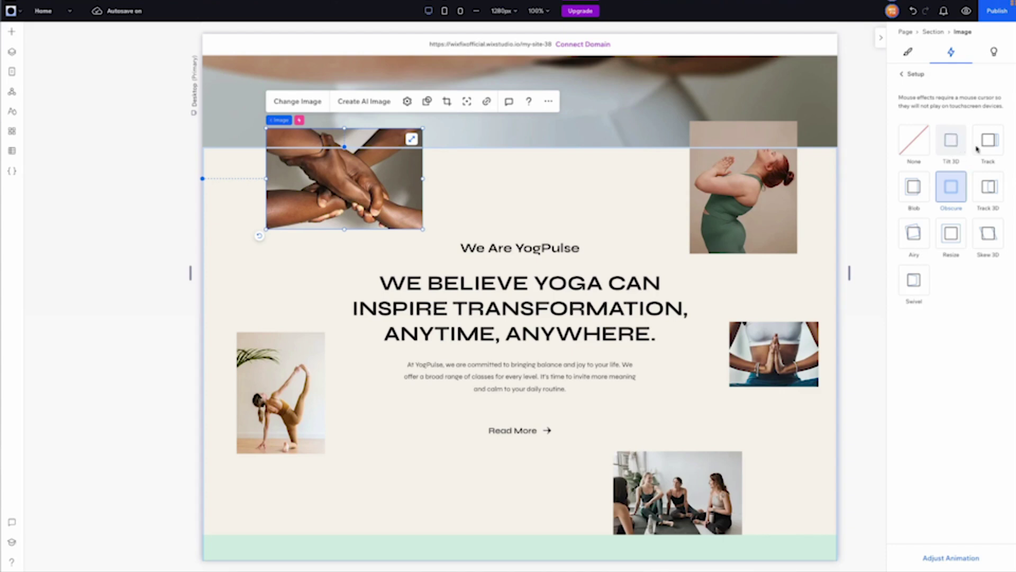
# Step: Try the Track 3D effect, then settle on Airy, previewing each on the page
pyautogui.click(988, 187)
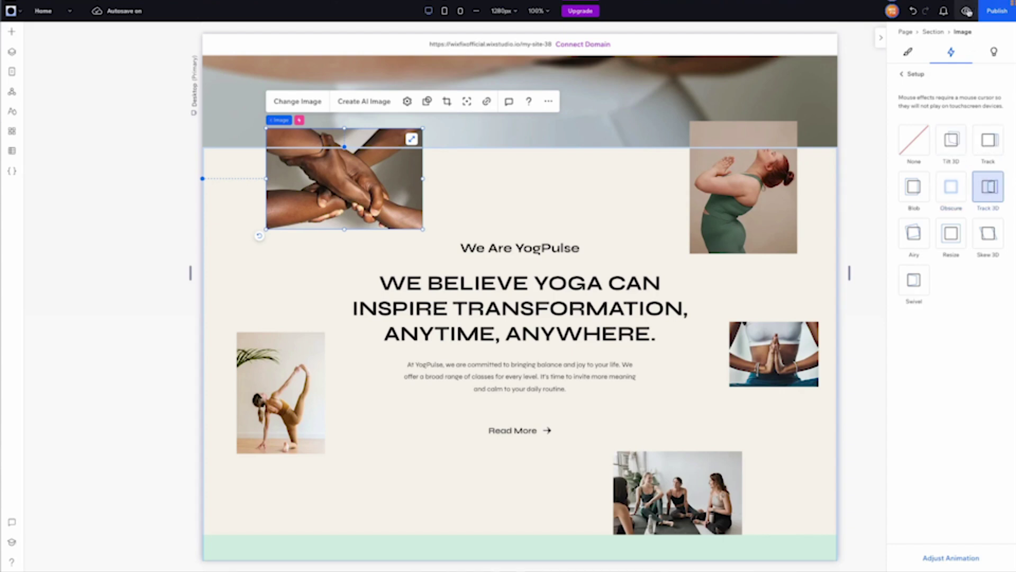
pyautogui.click(967, 11)
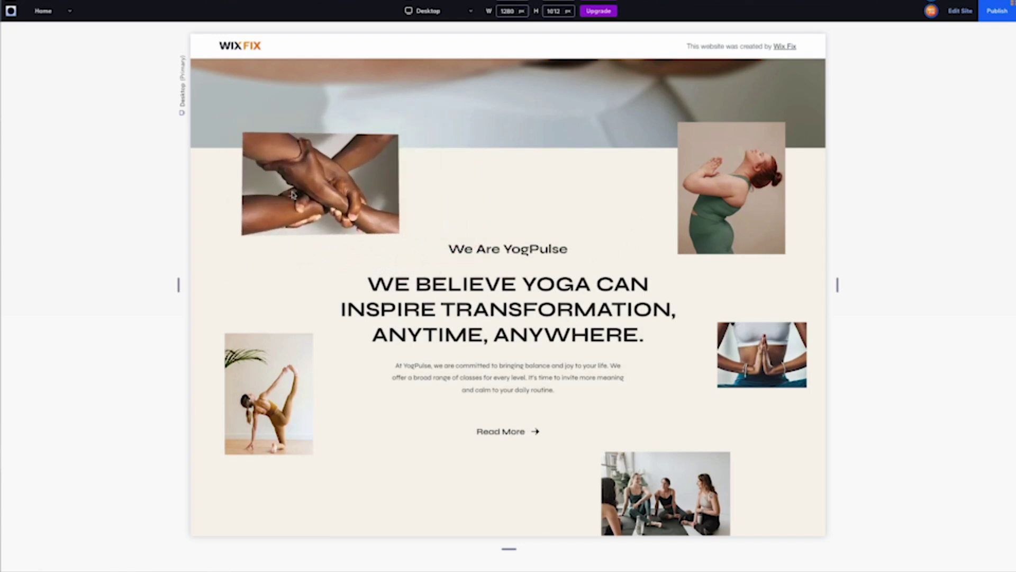
pyautogui.click(965, 11)
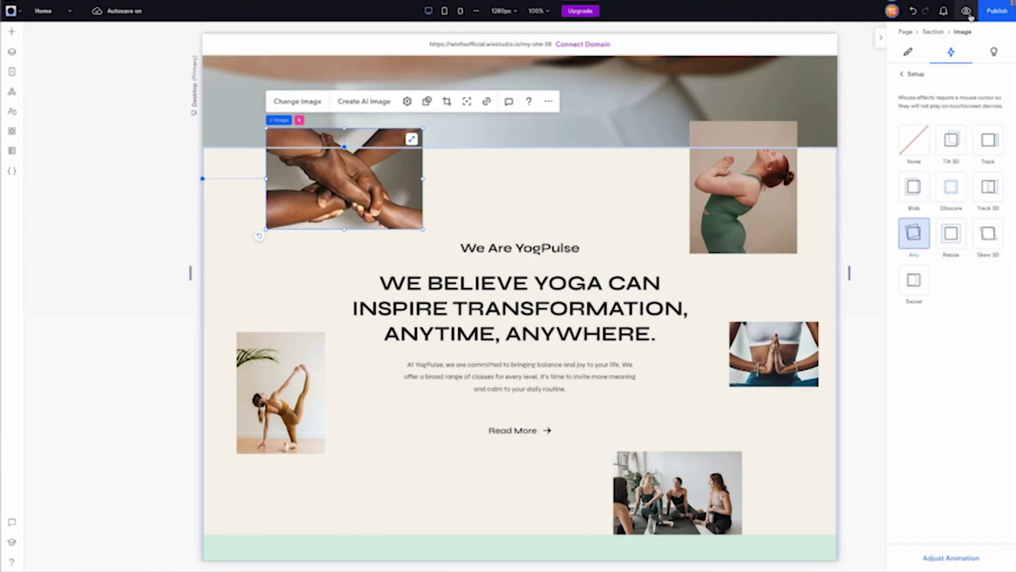
pyautogui.click(966, 11)
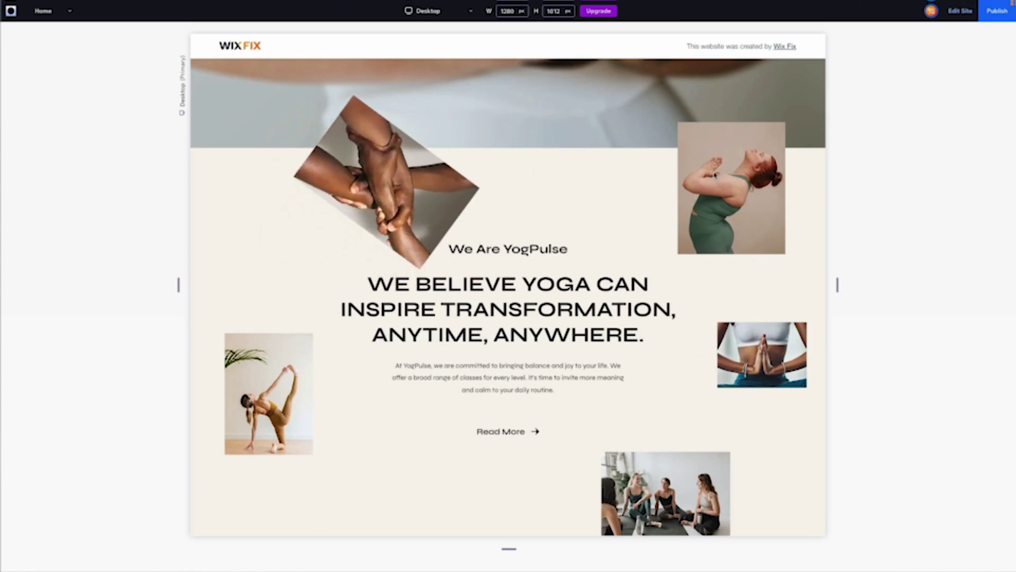
pyautogui.click(960, 11)
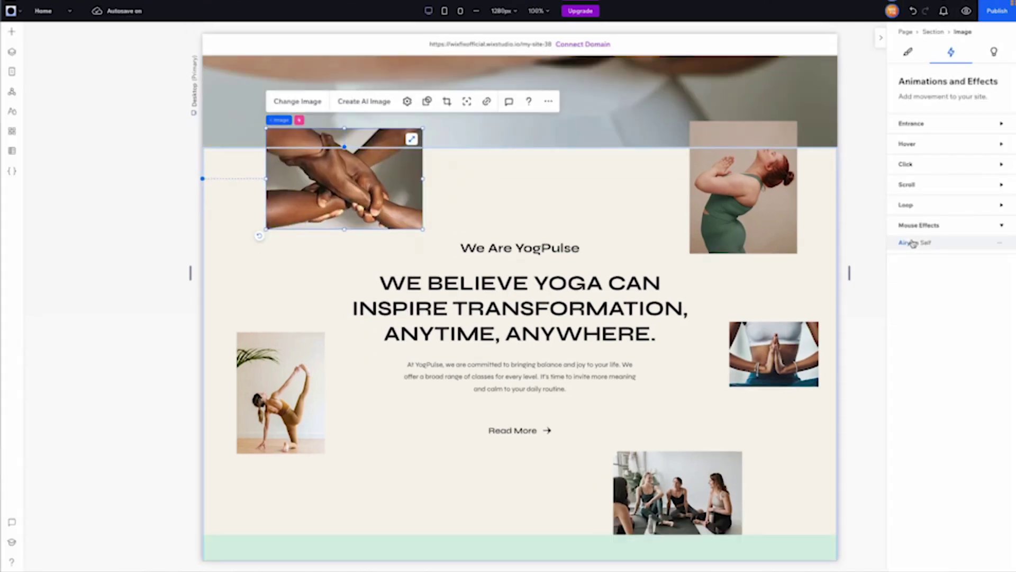
# Step: Preview the hands image's current mouse effect on the live page
pyautogui.click(913, 242)
pyautogui.click(967, 11)
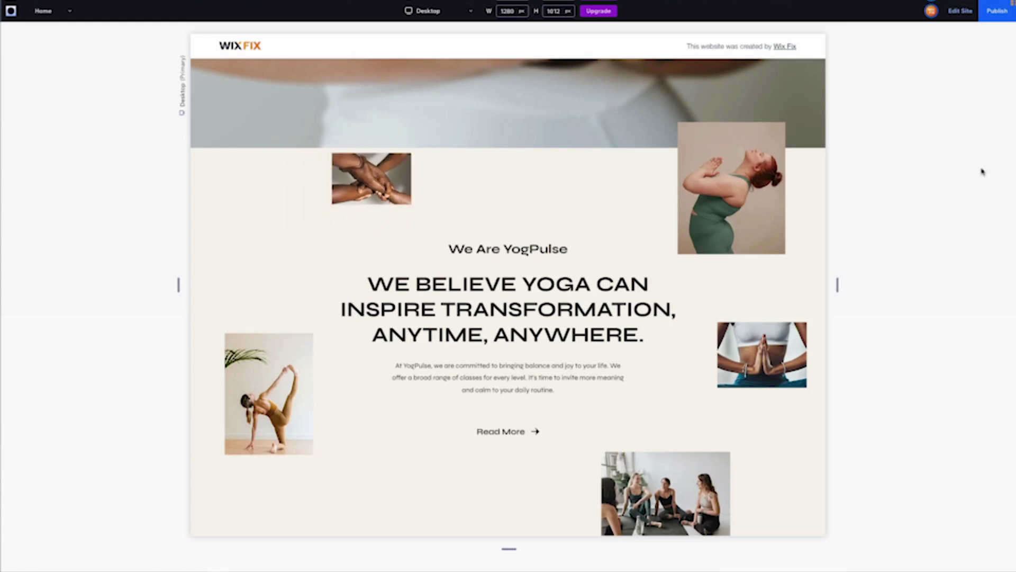
pyautogui.click(960, 11)
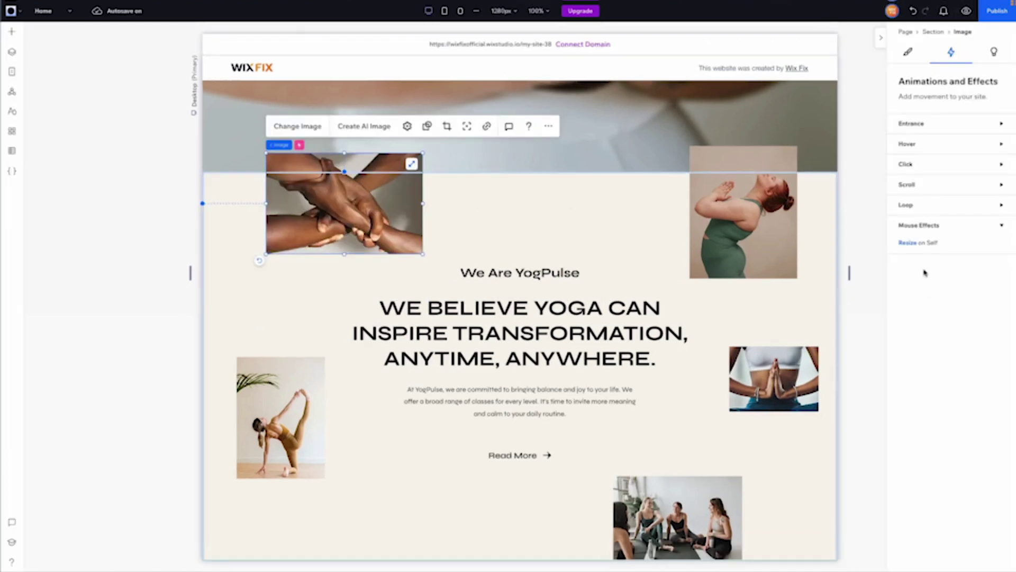
# Step: Set the hands image's Resize mouse effect to Expand with a 252% size
pyautogui.click(920, 244)
pyautogui.click(943, 552)
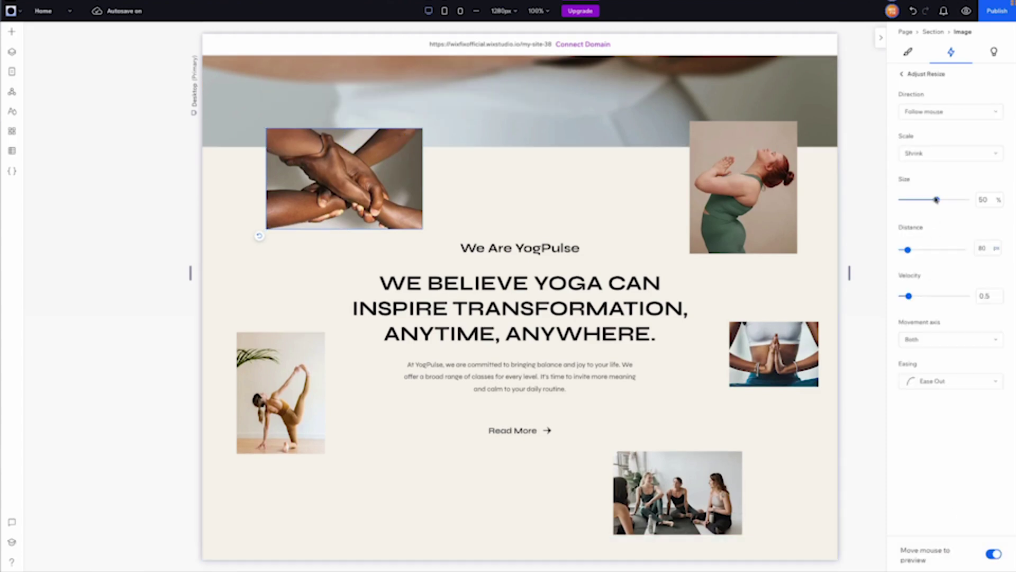
pyautogui.click(930, 158)
pyautogui.click(928, 170)
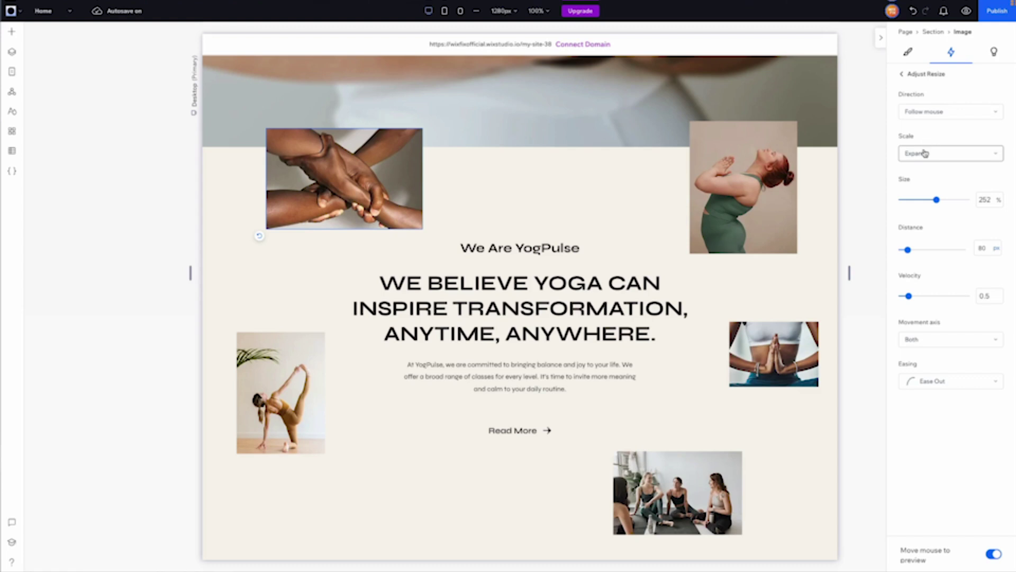
pyautogui.click(918, 113)
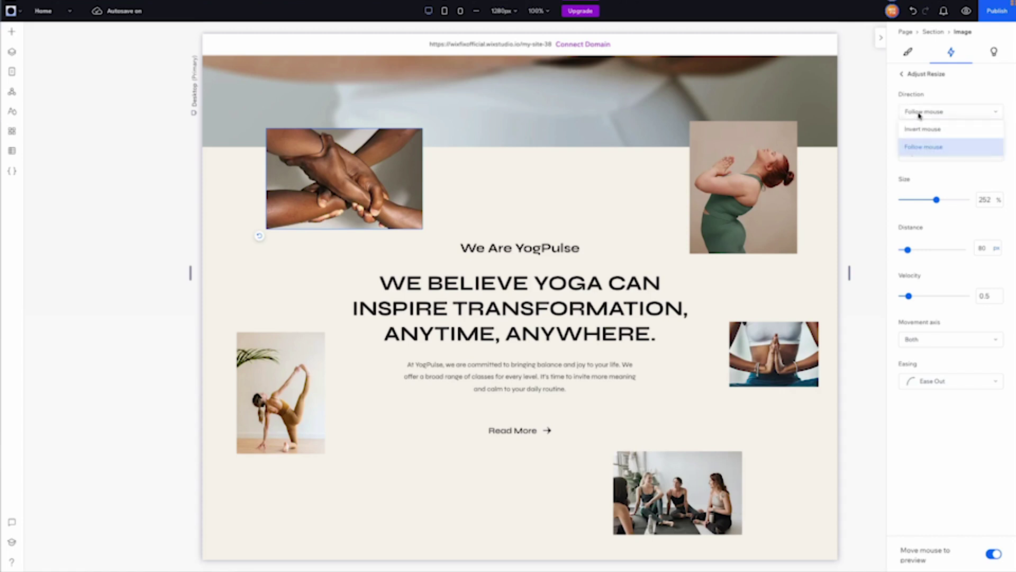
pyautogui.click(902, 73)
pyautogui.click(902, 73)
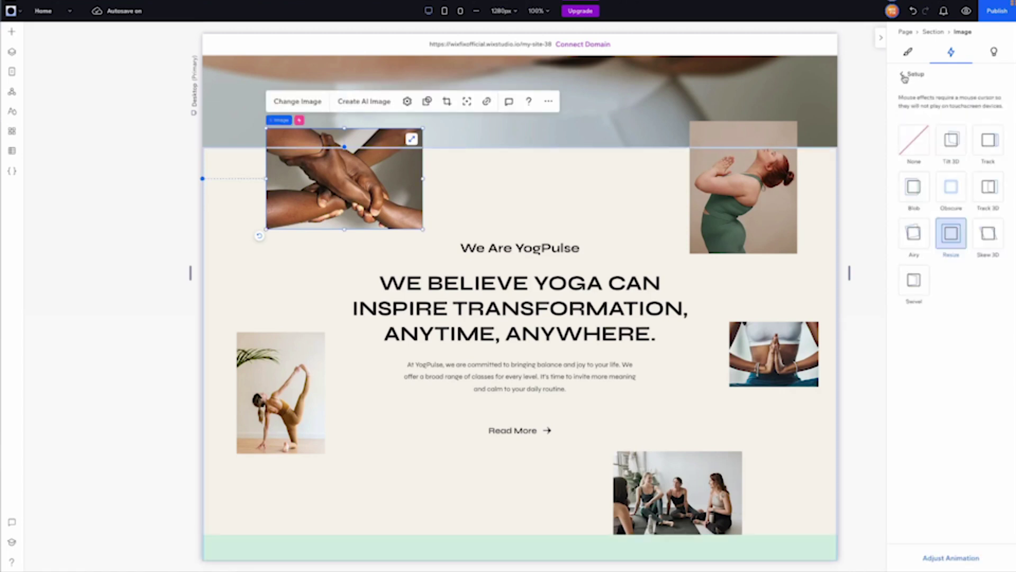
# Step: Switch the hands image's mouse effect to Tilt 3D and preview it
pyautogui.click(956, 149)
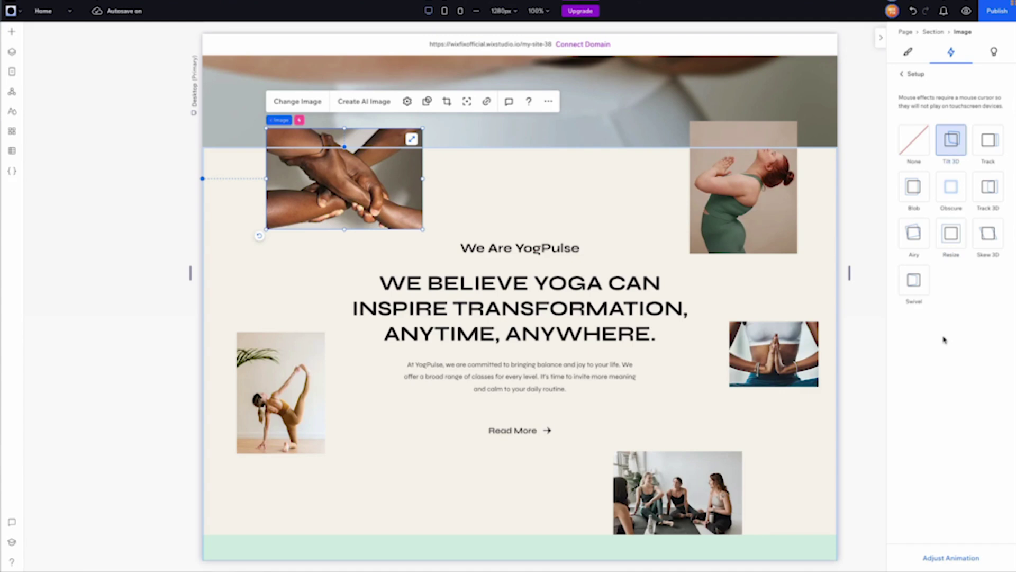
pyautogui.click(939, 555)
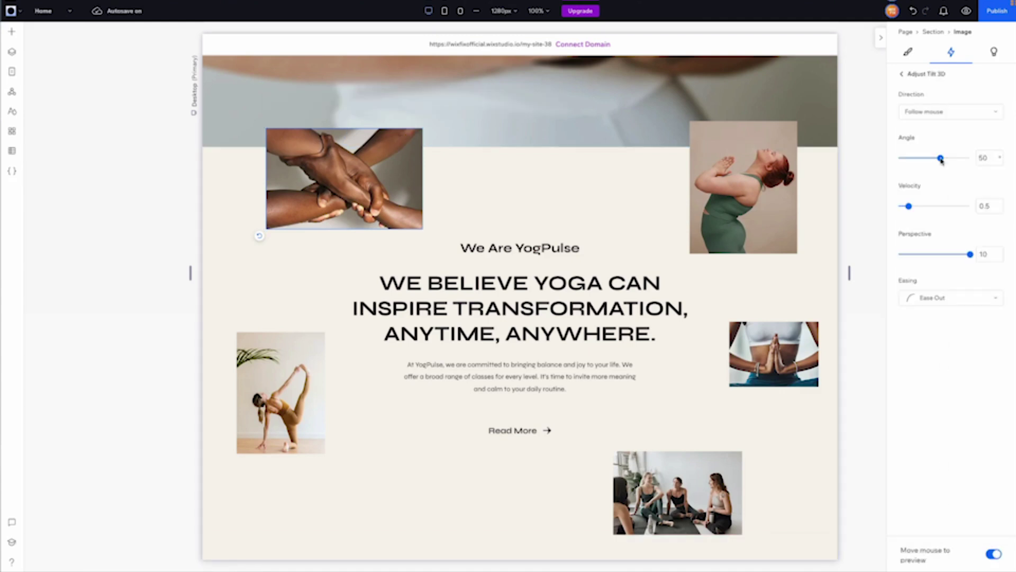
pyautogui.click(966, 12)
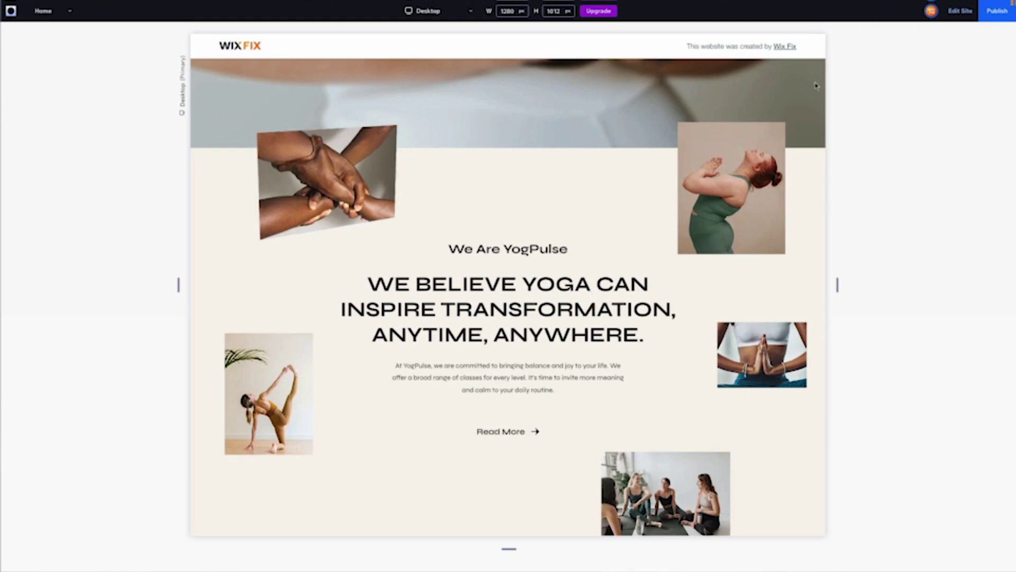
pyautogui.click(956, 11)
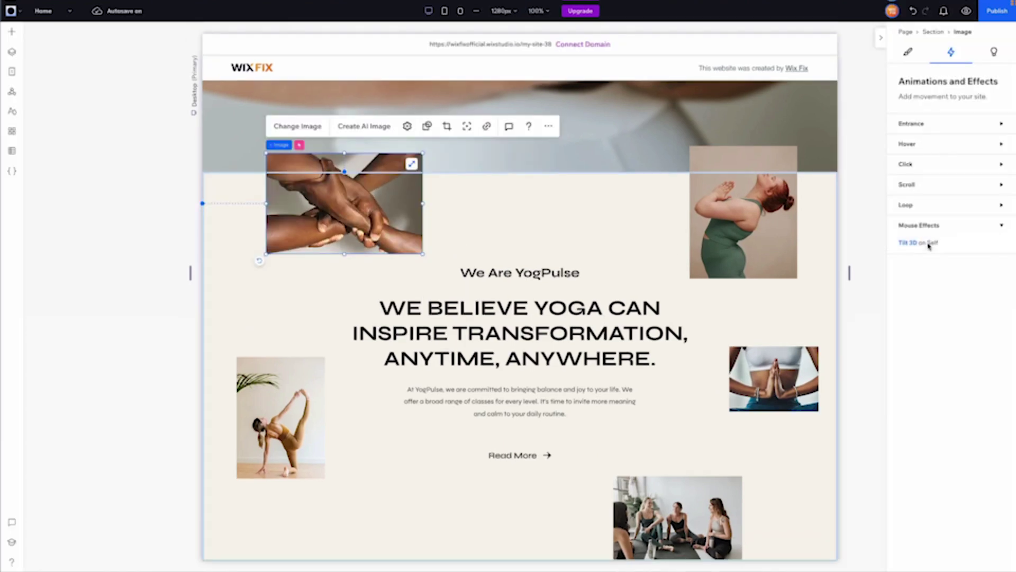
# Step: Set the Tilt 3D direction to Invert mouse and preview the inverted tilt
pyautogui.click(907, 242)
pyautogui.click(923, 116)
pyautogui.click(922, 116)
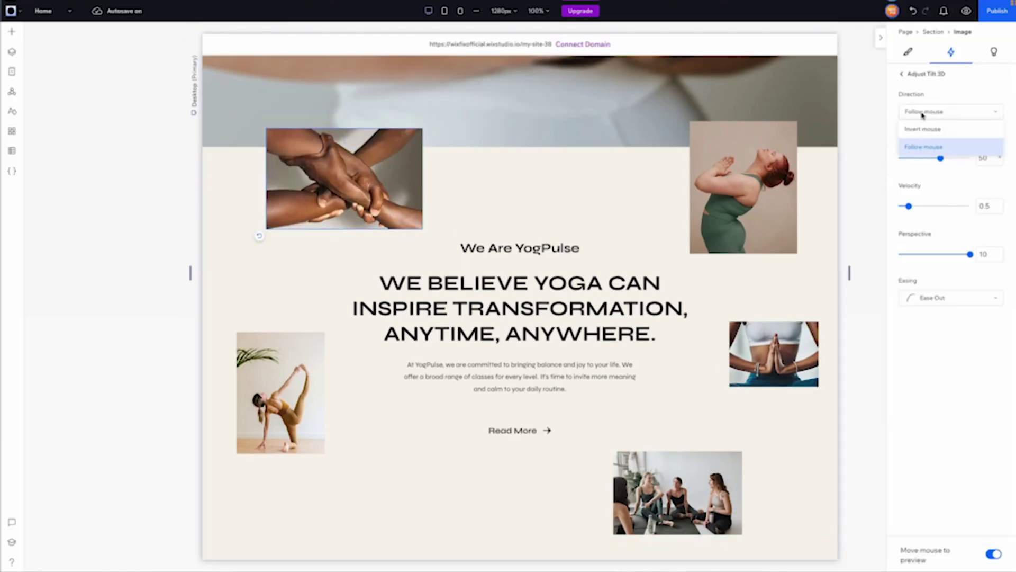
pyautogui.click(923, 137)
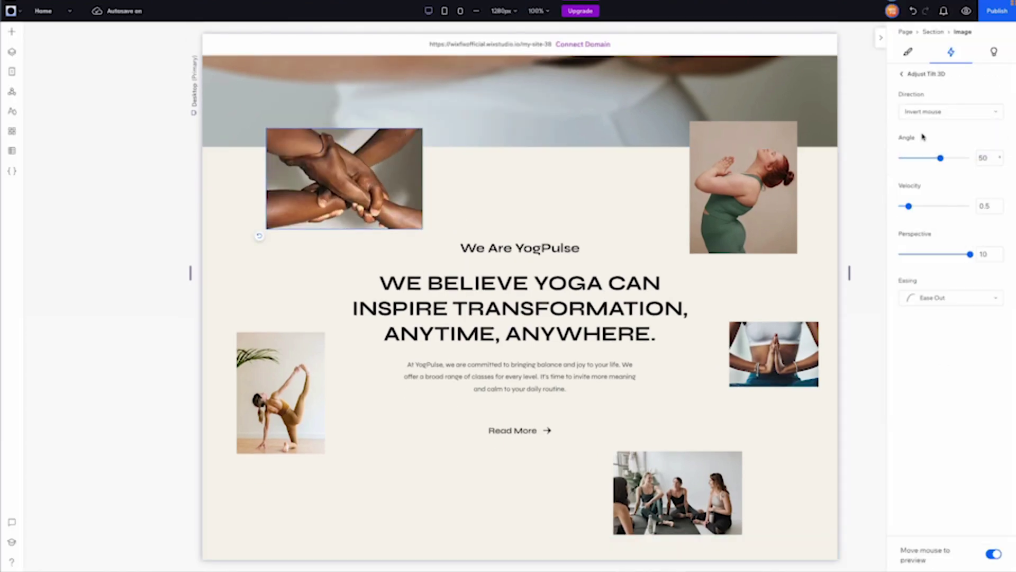
pyautogui.click(966, 11)
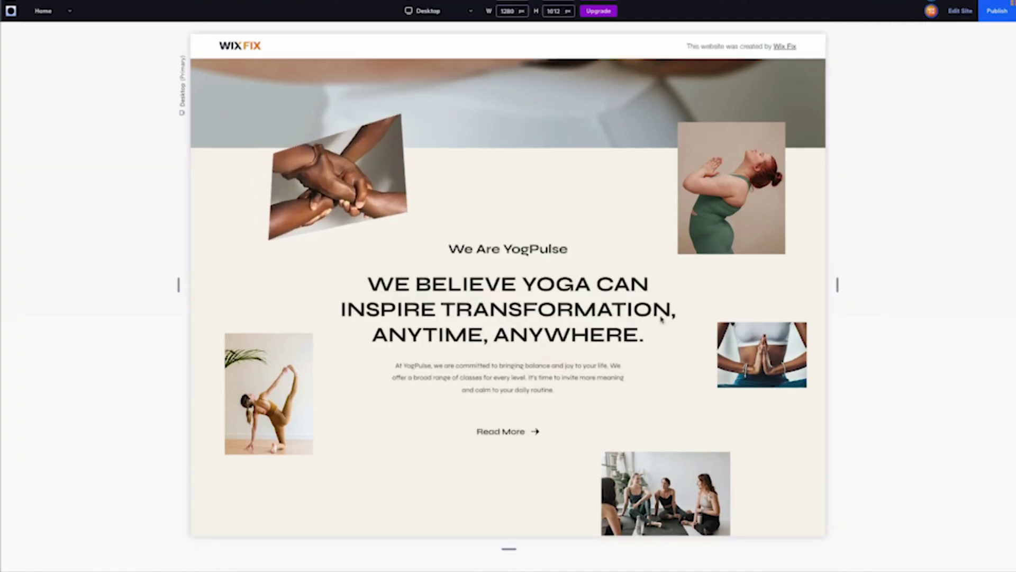
pyautogui.press('Escape')
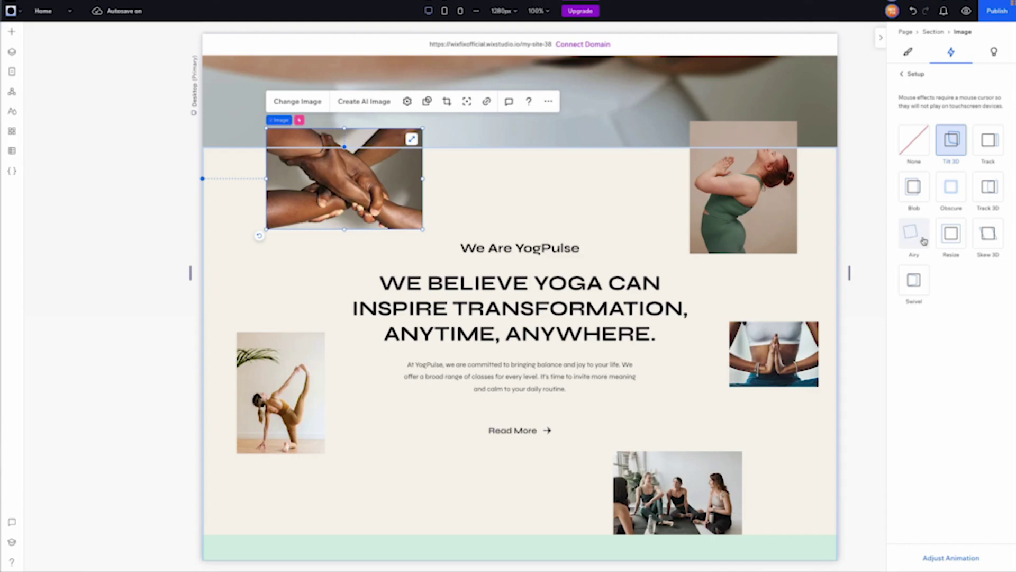
# Step: Switch the hands image's mouse effect to Skew 3D and preview it
pyautogui.click(989, 237)
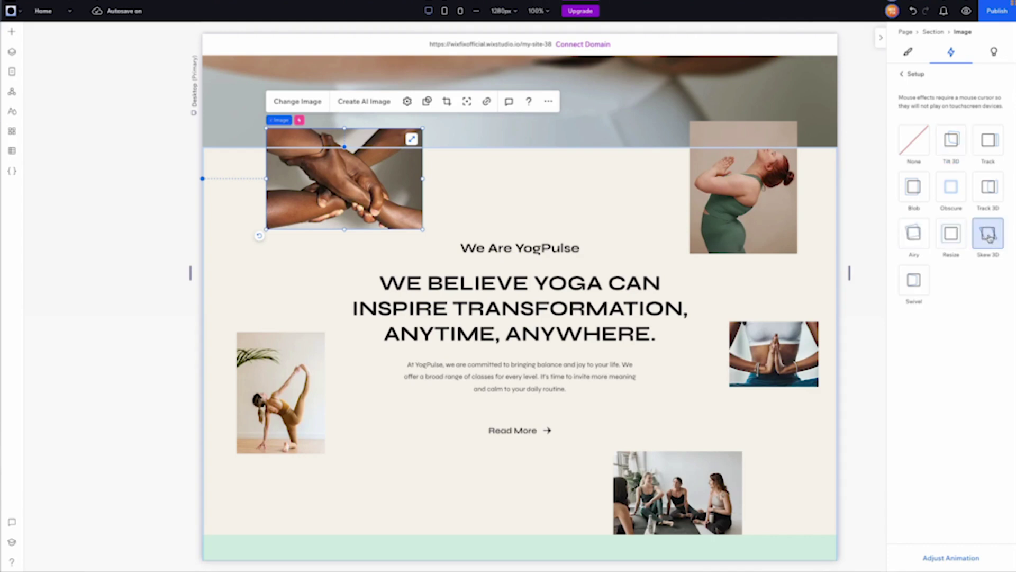
pyautogui.click(967, 10)
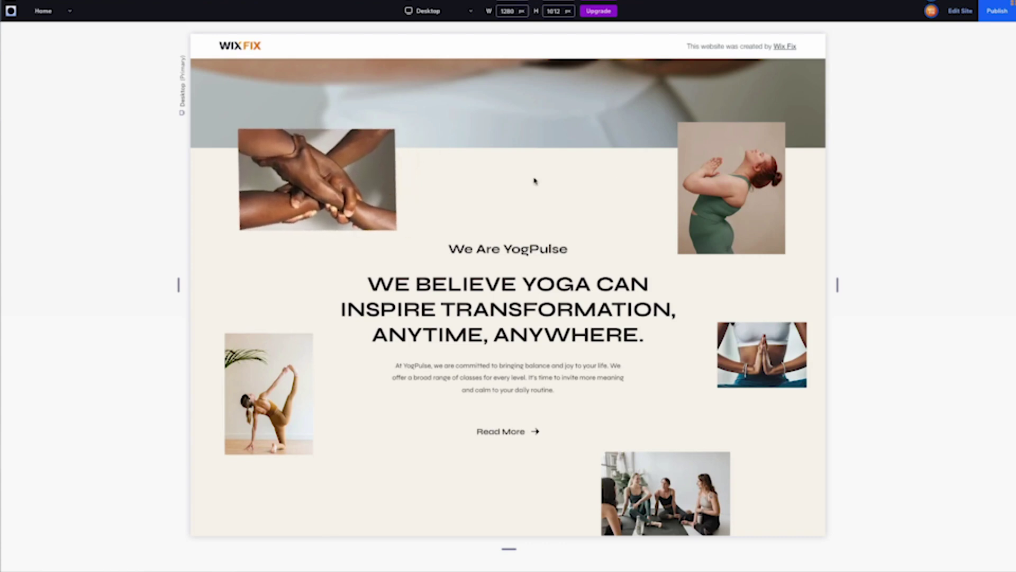
pyautogui.click(966, 10)
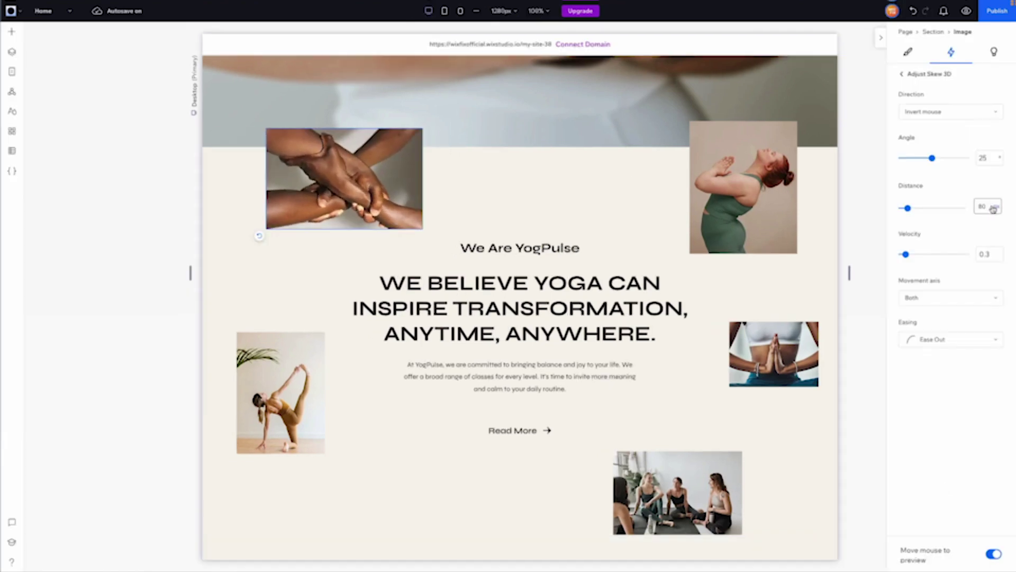
# Step: Set the Skew 3D direction to Follow mouse and preview it
pyautogui.click(943, 112)
pyautogui.click(941, 146)
pyautogui.click(966, 10)
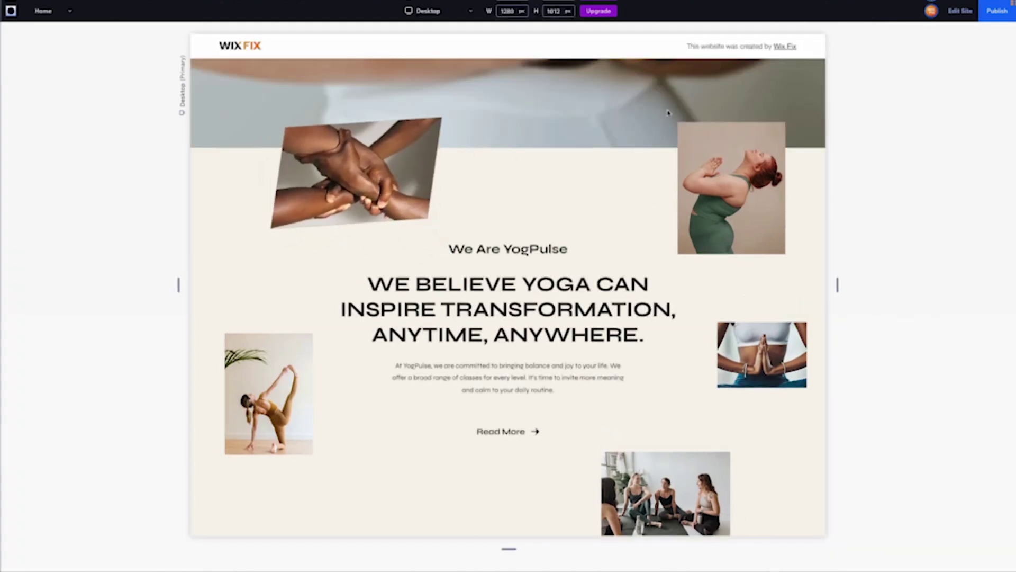
pyautogui.click(961, 10)
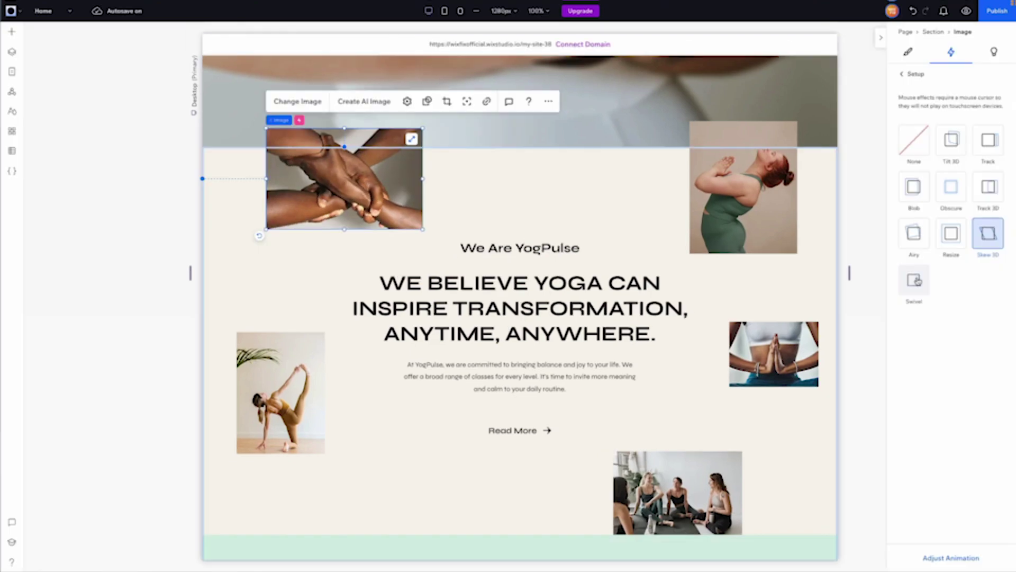
# Step: Switch the hands image's mouse effect to Swivel and preview it
pyautogui.click(914, 280)
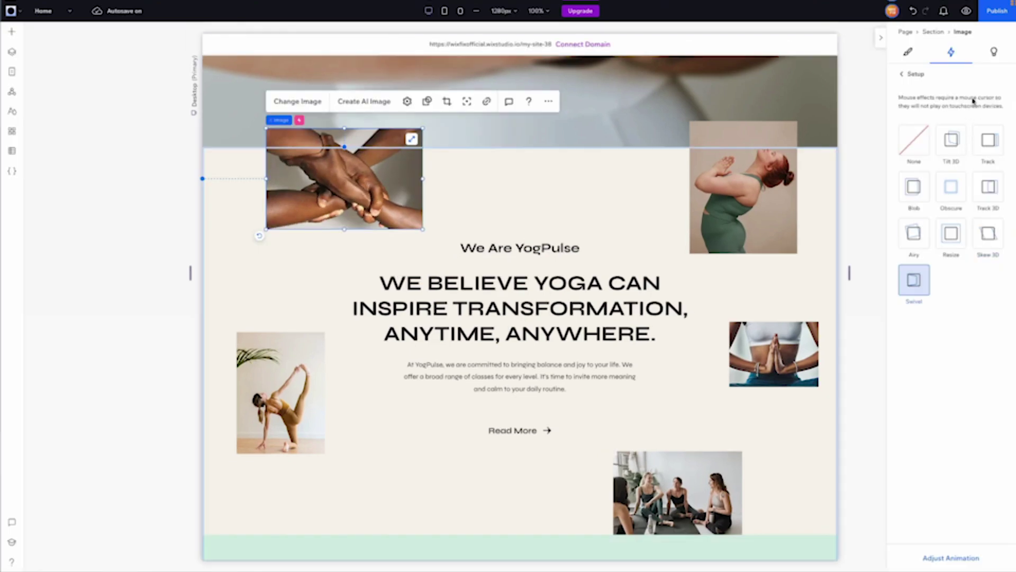
pyautogui.click(967, 10)
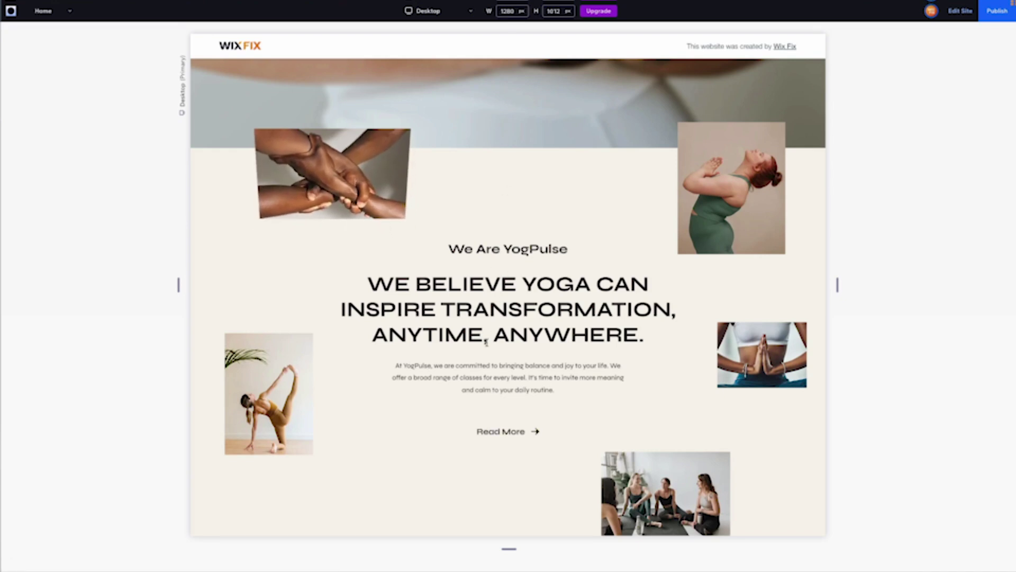
pyautogui.press('Escape')
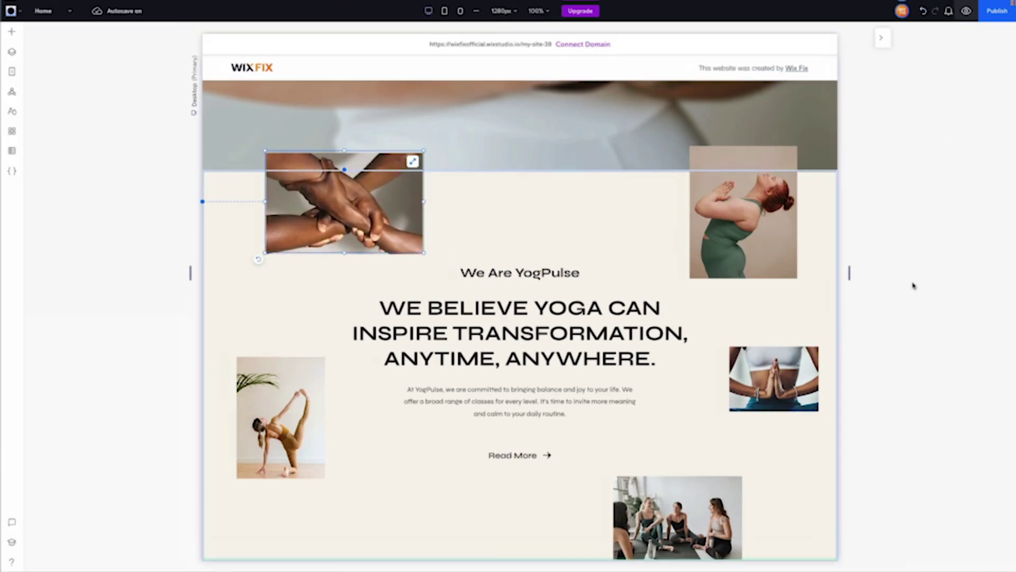
# Step: Keep the Swivel pivot axis at Top and return to the mouse effects list
pyautogui.click(921, 243)
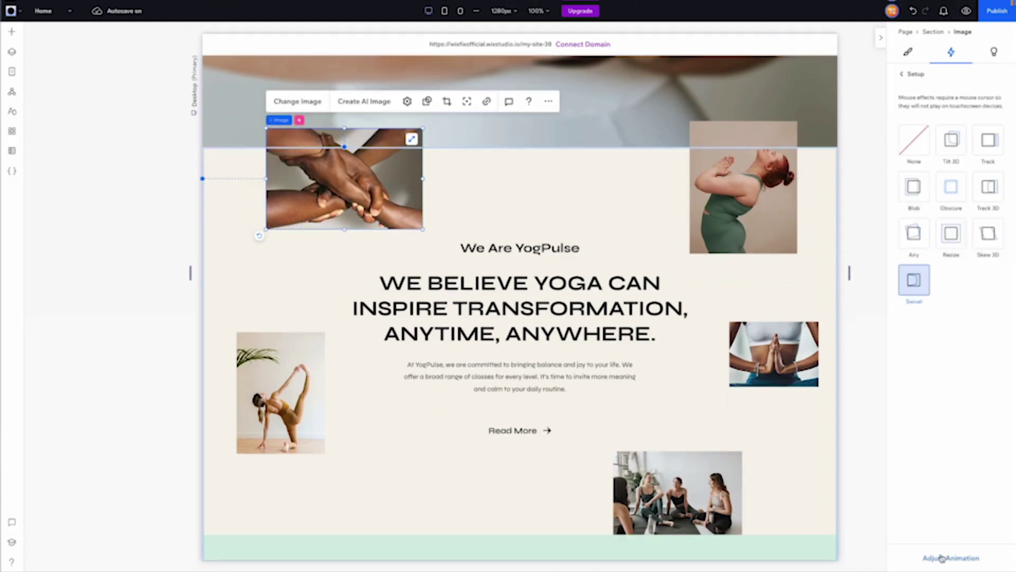
pyautogui.click(942, 560)
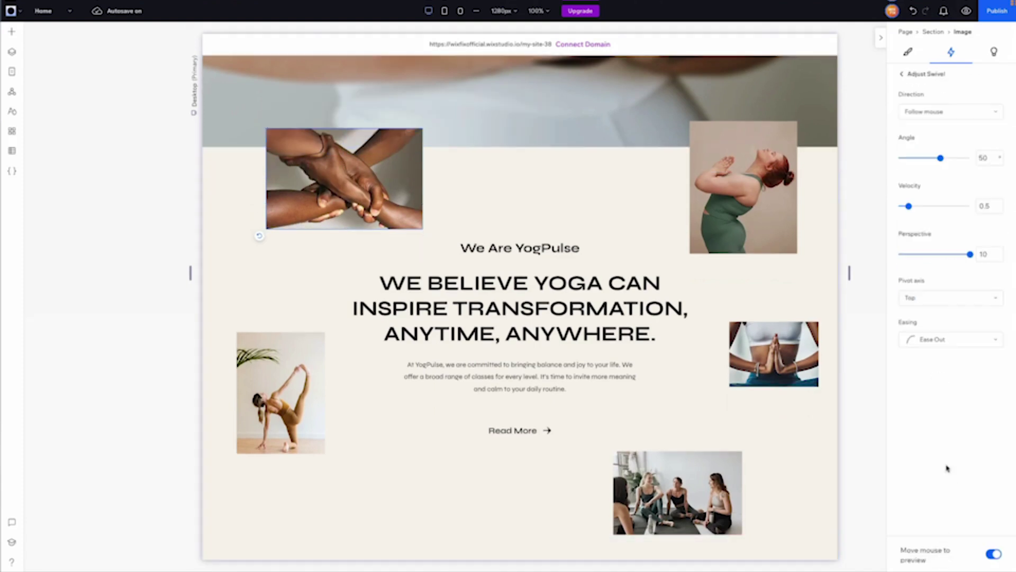
pyautogui.click(934, 297)
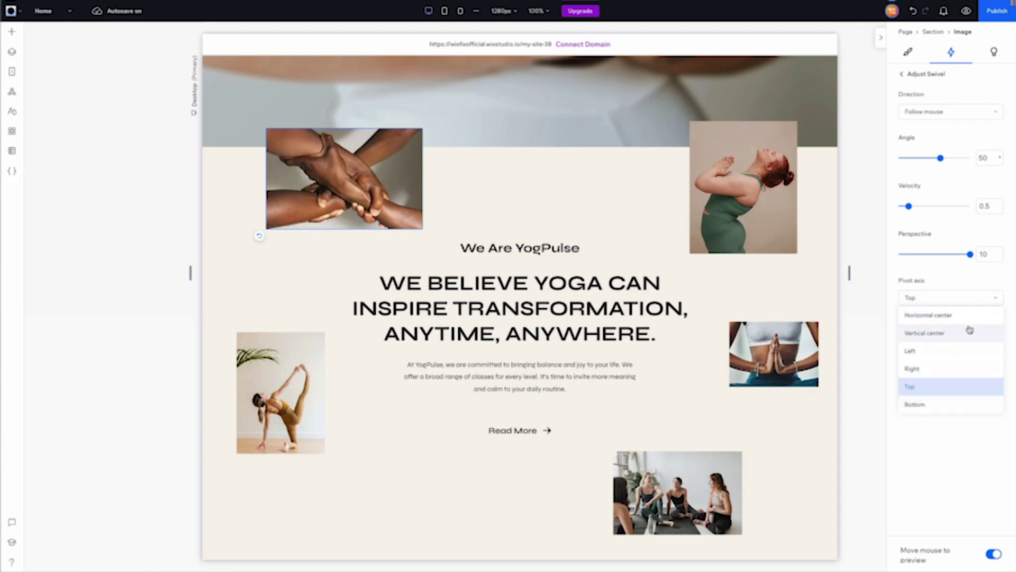
pyautogui.click(921, 114)
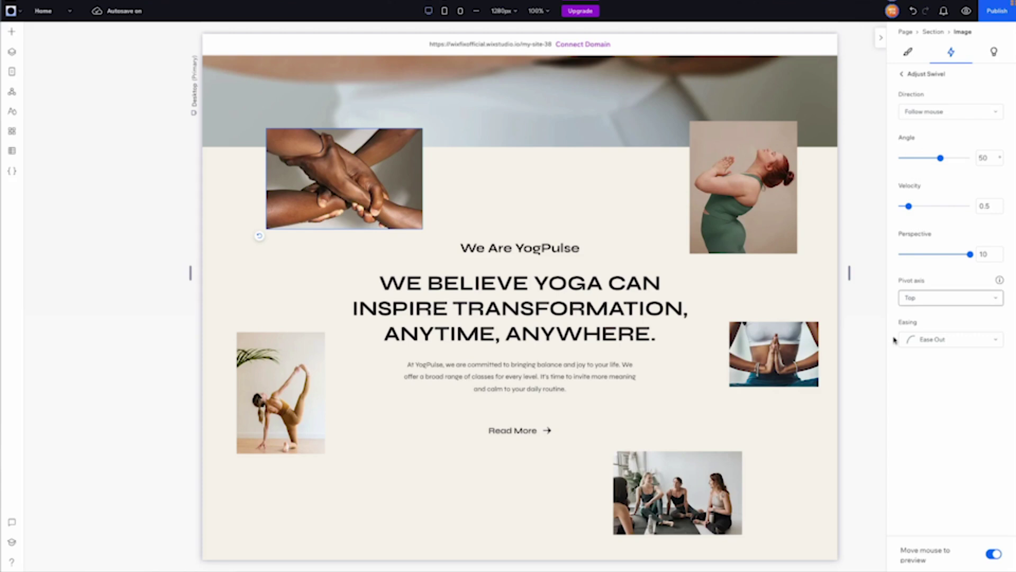
pyautogui.click(901, 74)
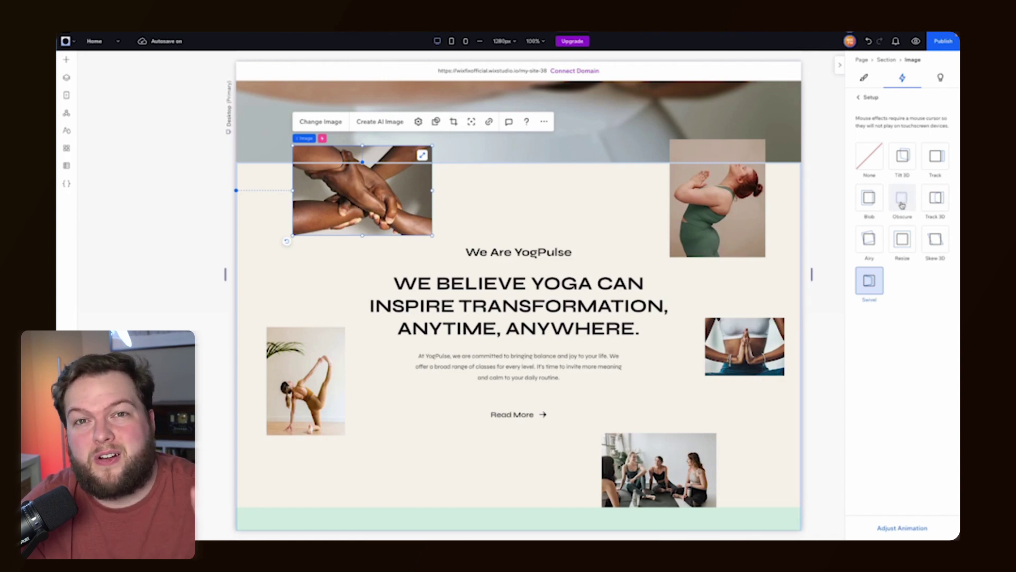
# Step: Change the hands image to the Track effect with its distance cut from 250 to 40 px
pyautogui.click(937, 163)
pyautogui.click(897, 528)
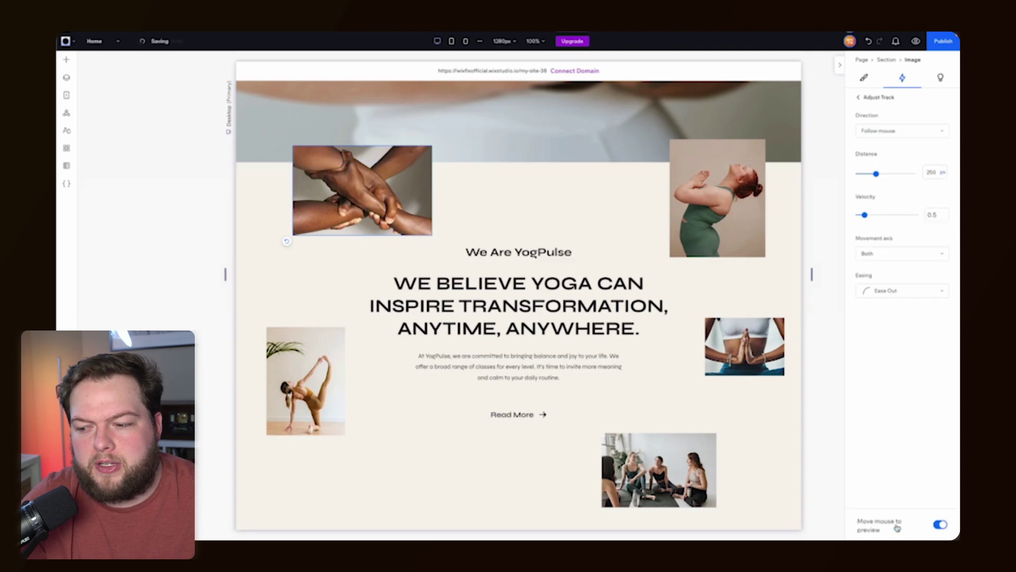
pyautogui.click(936, 174)
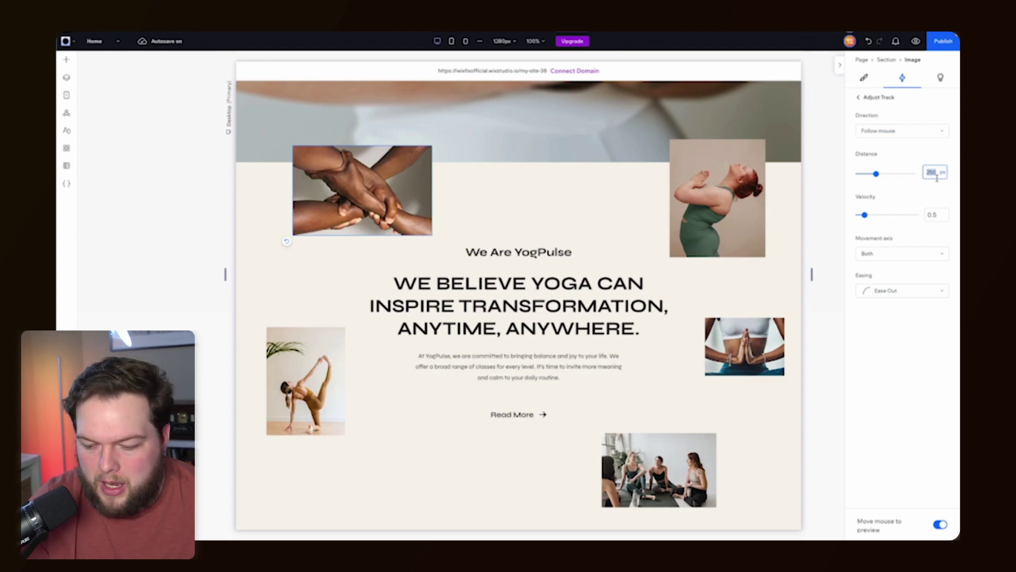
pyautogui.write('40')
pyautogui.press('Tab')
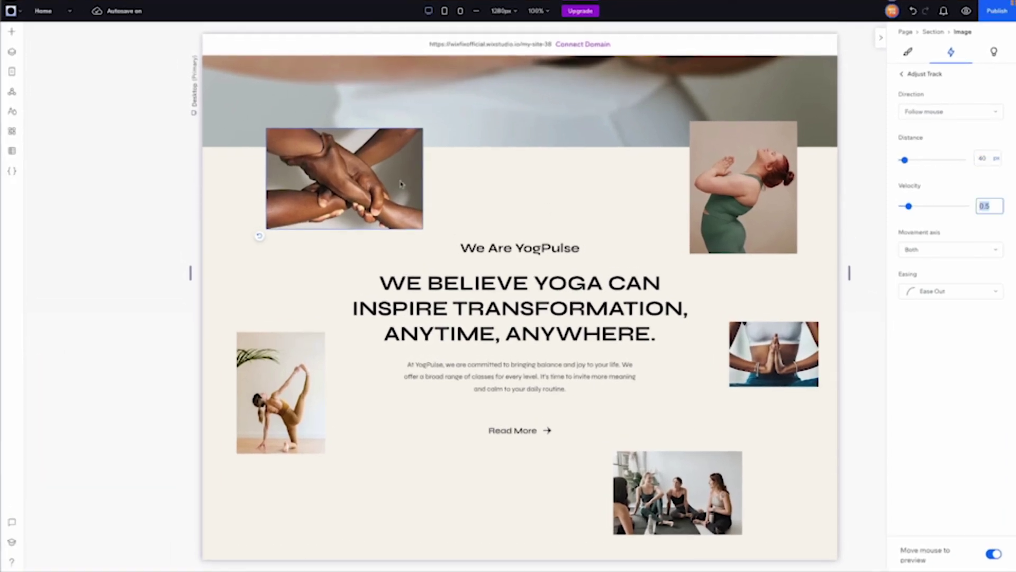
pyautogui.click(789, 196)
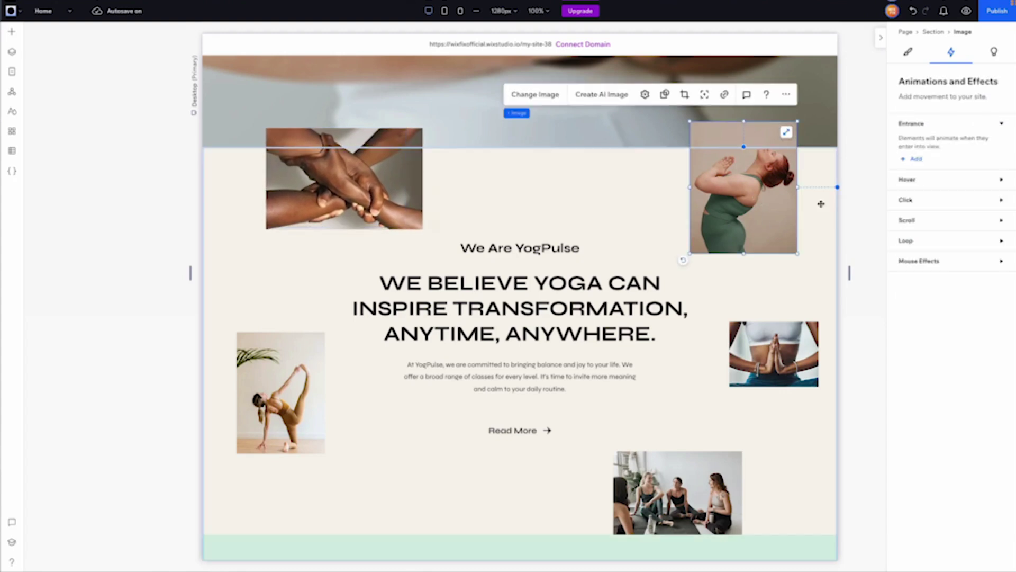
# Step: Apply a Track mouse effect (250 px distance) to the yoga-woman and prayer-hands images
pyautogui.click(933, 269)
pyautogui.click(917, 294)
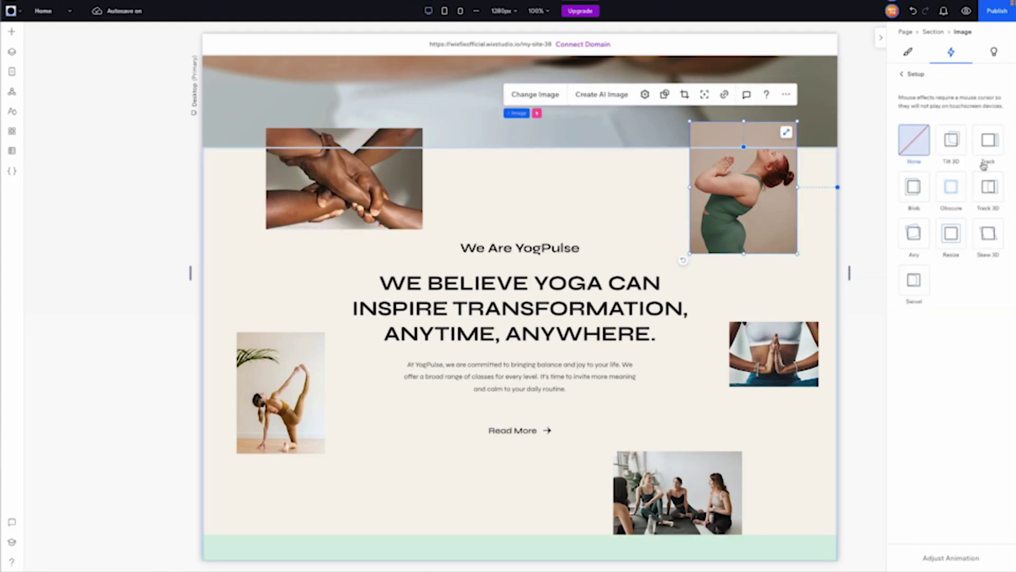
pyautogui.click(991, 145)
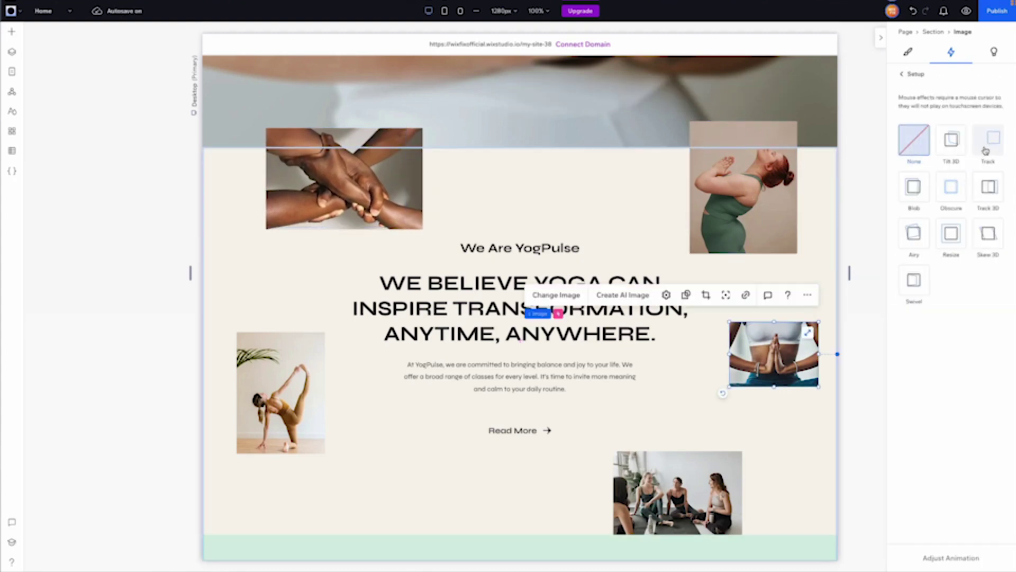
pyautogui.click(987, 146)
pyautogui.click(940, 559)
pyautogui.click(988, 159)
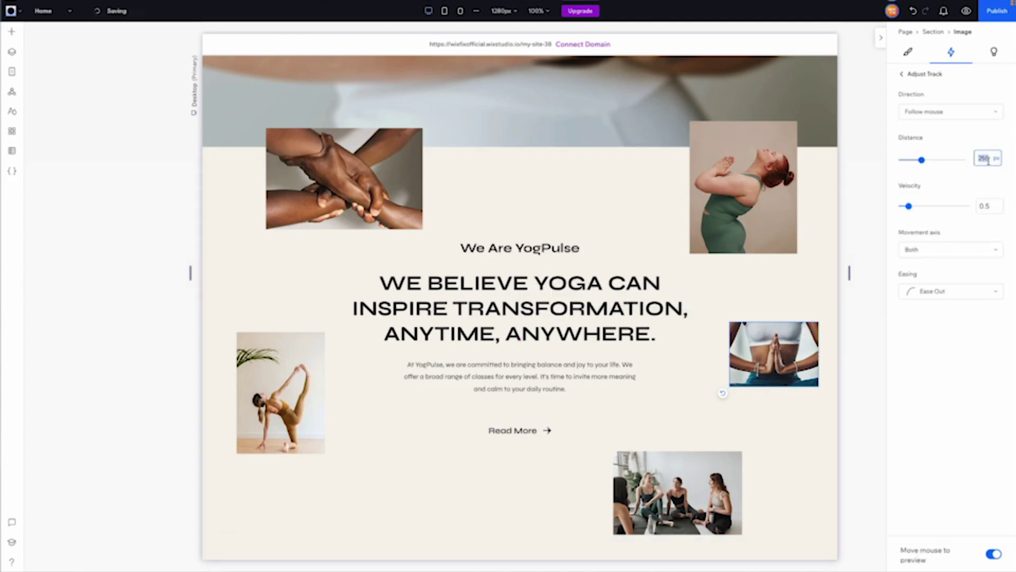
# Step: Add Track to the standing yoga-pose image, then preview the site to test the effects
pyautogui.click(281, 392)
pyautogui.click(912, 298)
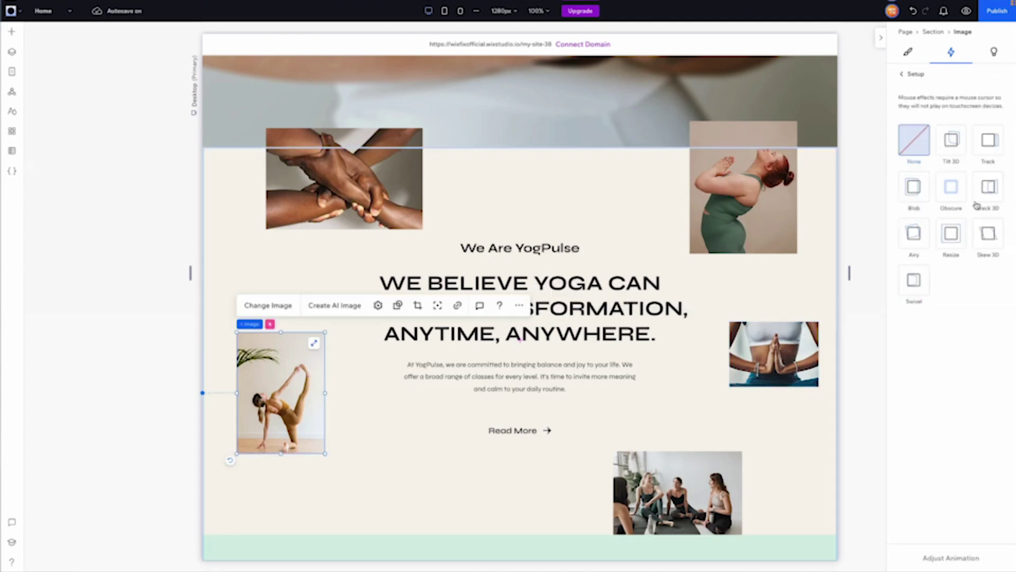
pyautogui.click(988, 141)
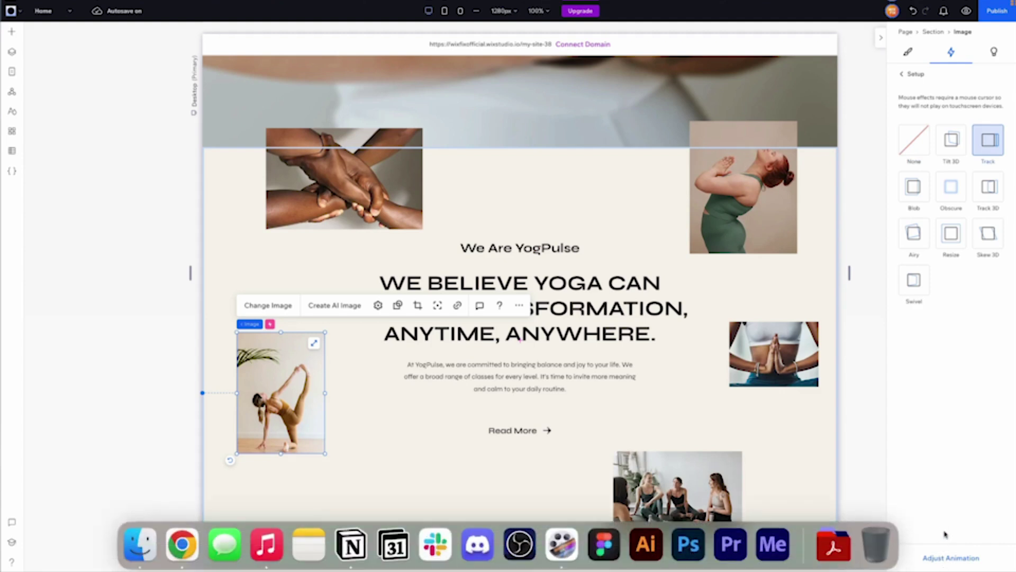
pyautogui.click(951, 558)
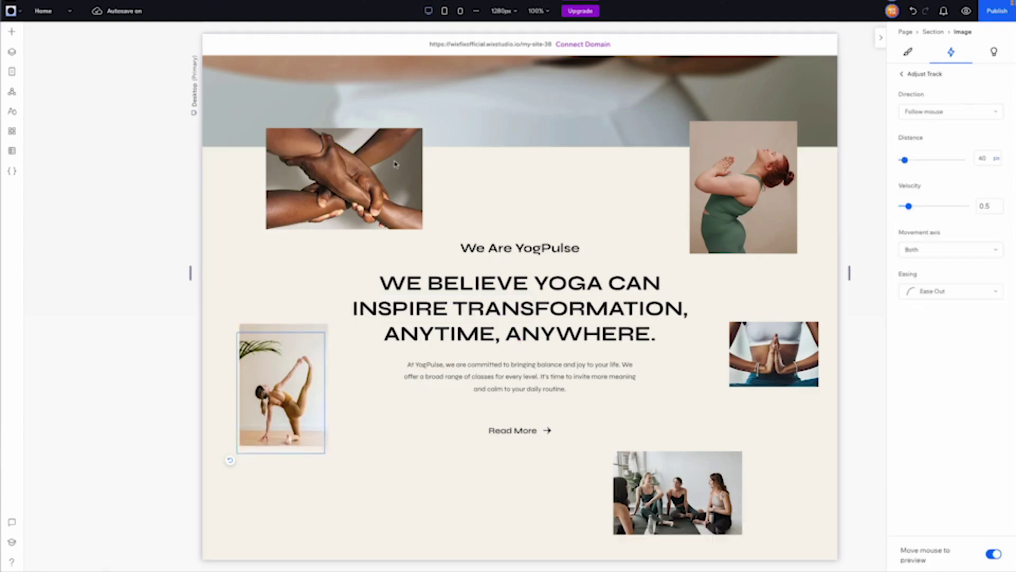
pyautogui.click(966, 12)
pyautogui.scroll(1, 553, 275)
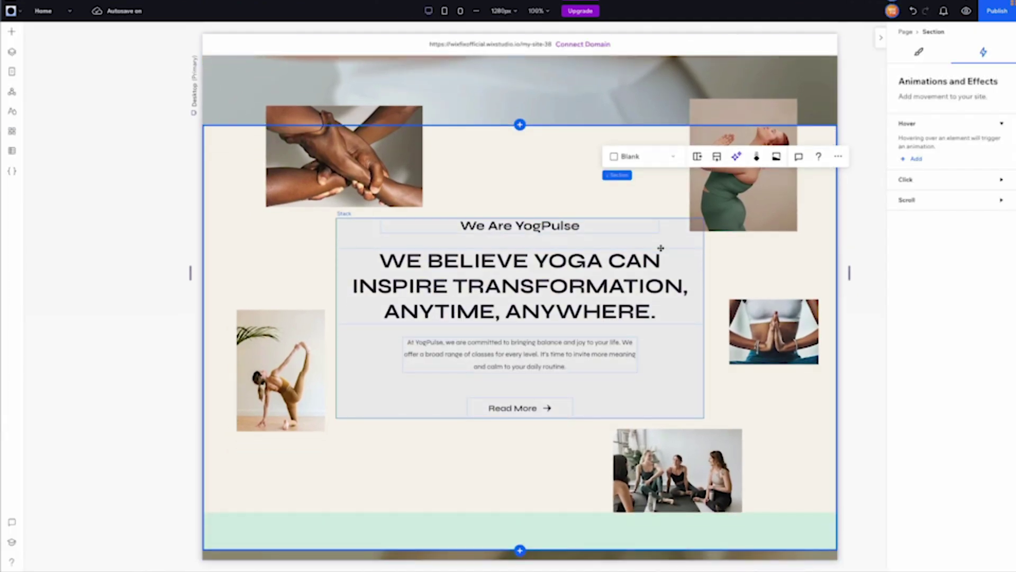
# Step: Select the hands image and check its Entrance animation options
pyautogui.click(365, 168)
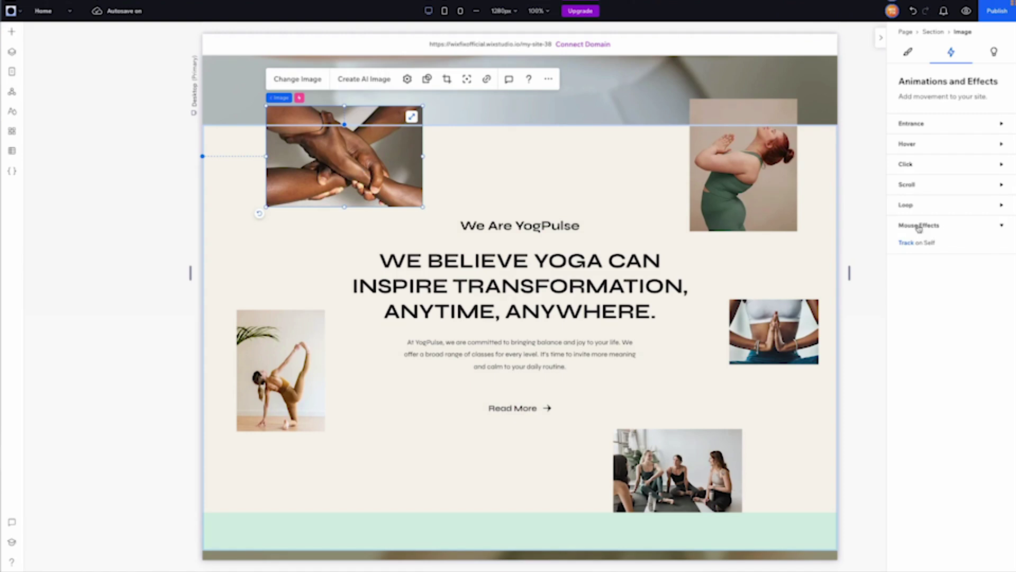
pyautogui.click(923, 128)
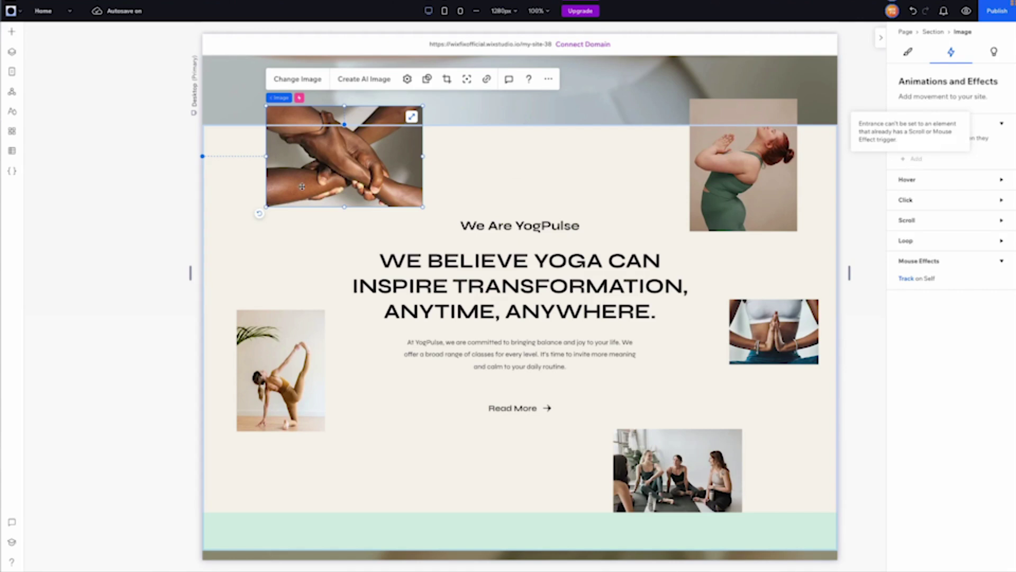
# Step: Give the containers of the hands and yoga-woman images a Float entrance animation
pyautogui.rightClick(350, 171)
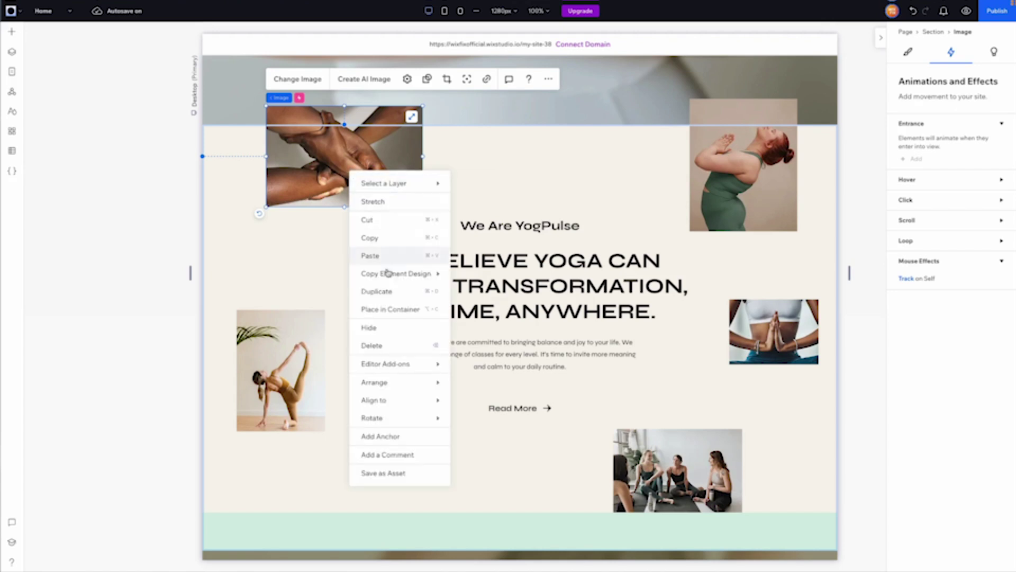
pyautogui.click(388, 307)
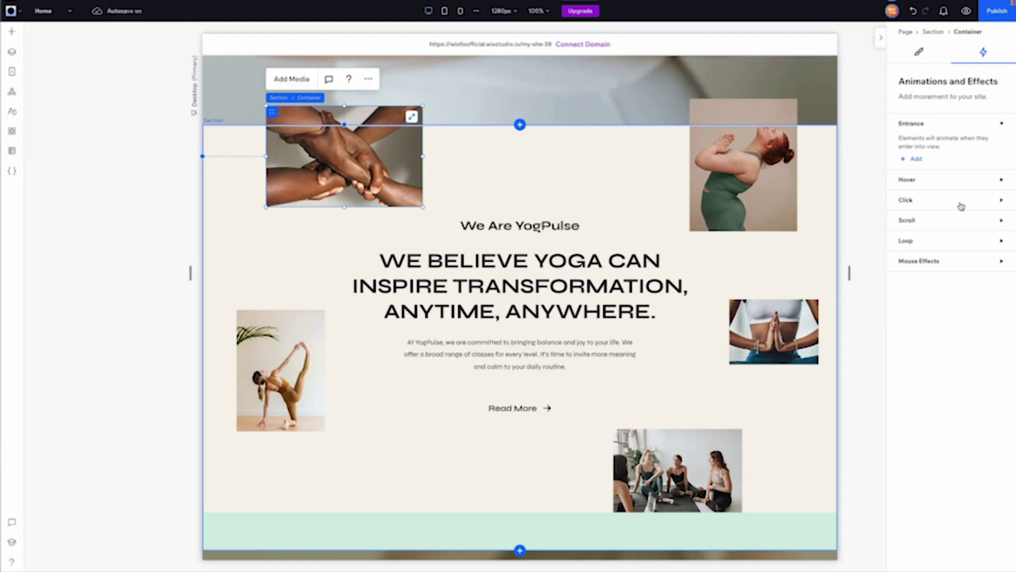
pyautogui.click(914, 158)
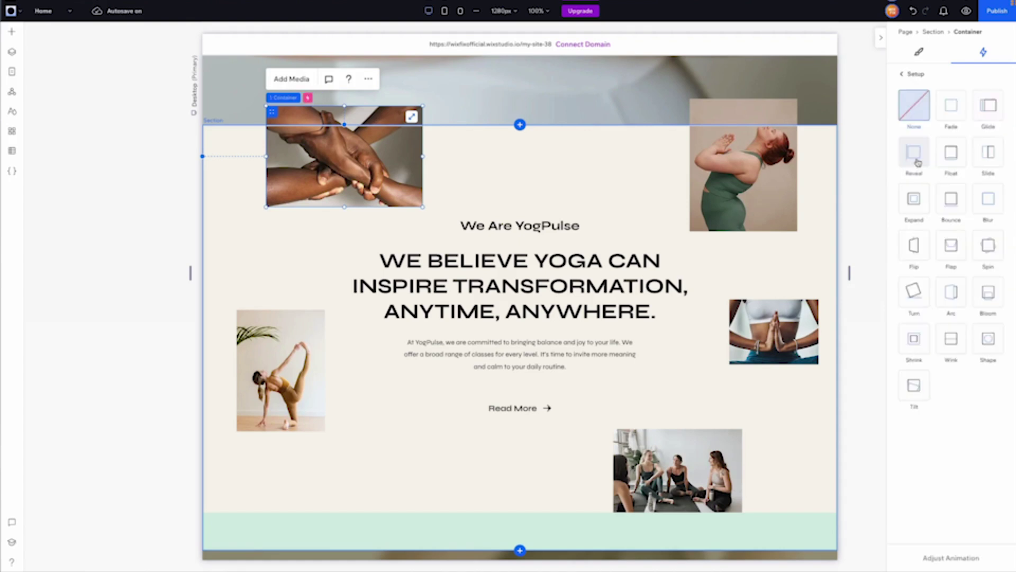
pyautogui.click(956, 158)
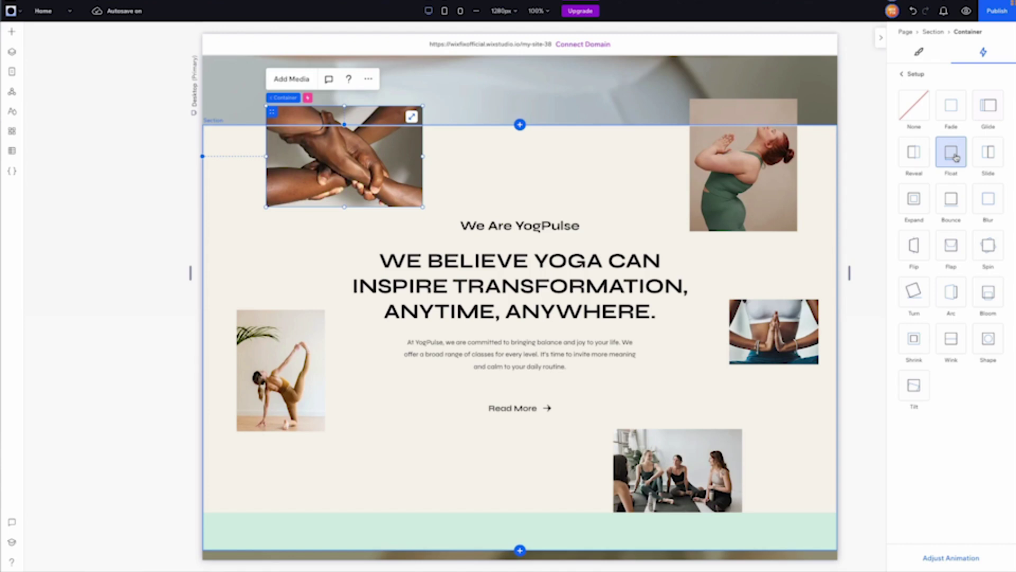
pyautogui.click(746, 170)
pyautogui.rightClick(745, 170)
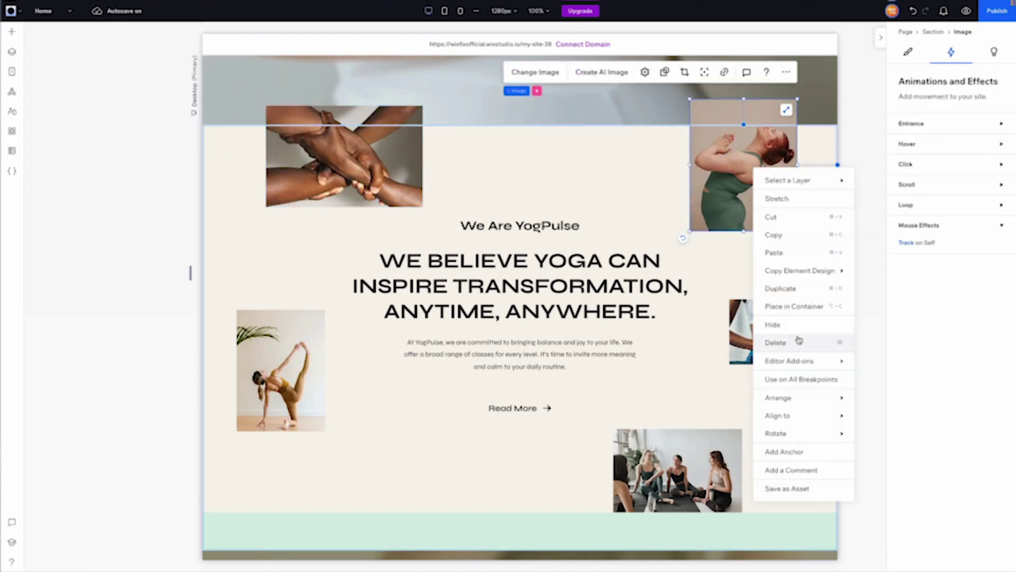
pyautogui.click(953, 150)
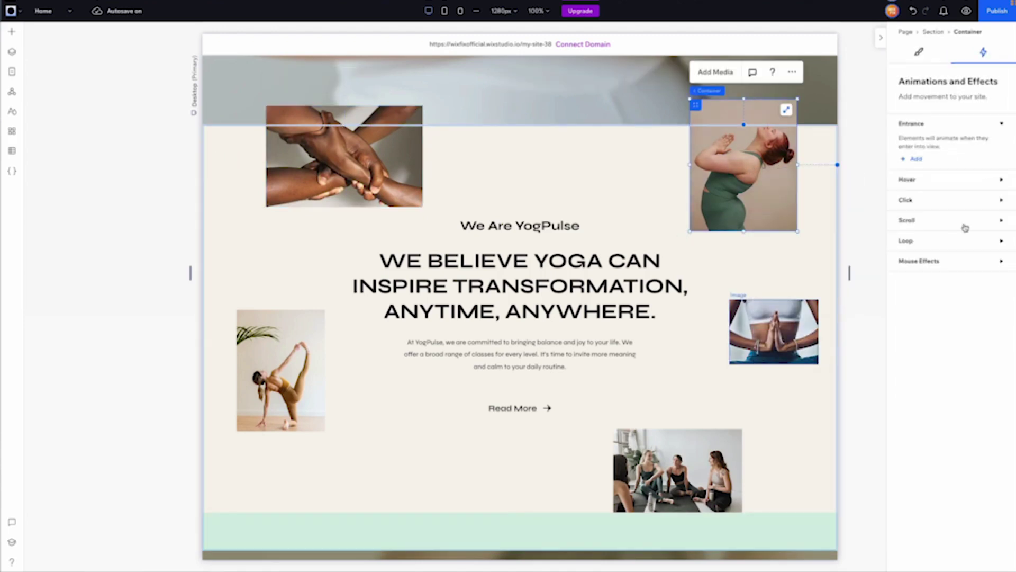
pyautogui.click(915, 160)
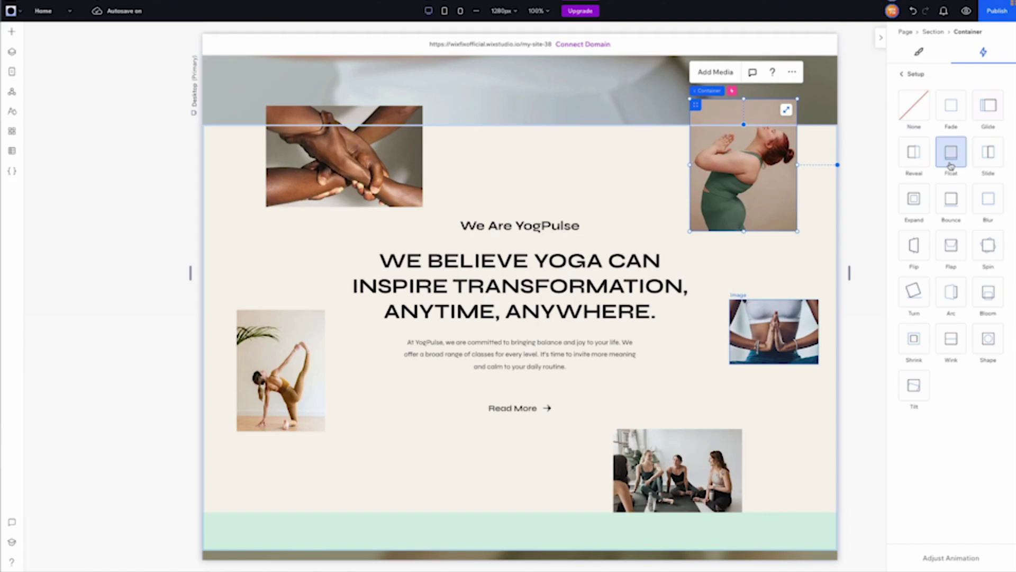
pyautogui.click(952, 158)
# Step: Give the prayer-hands image's container a Float entrance animation
pyautogui.rightClick(790, 337)
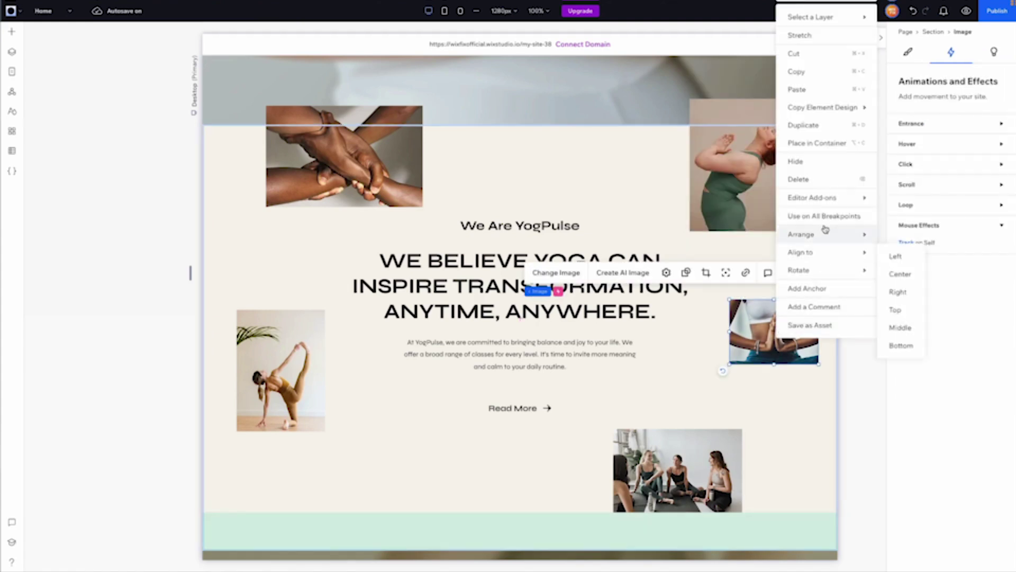
pyautogui.click(831, 143)
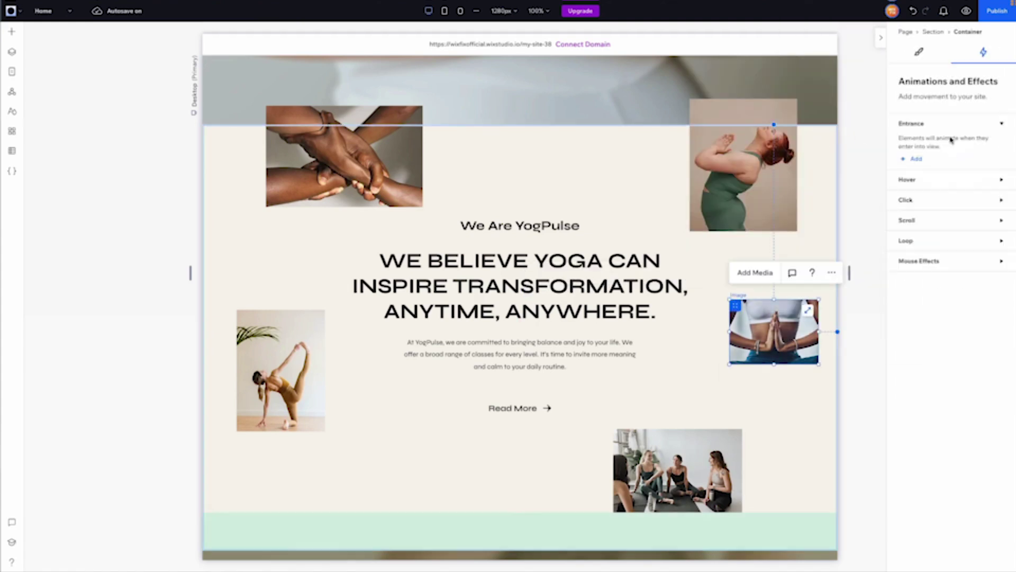
pyautogui.click(914, 160)
pyautogui.click(951, 152)
# Step: Preview the page and scroll down to watch the Float entrances
pyautogui.click(966, 11)
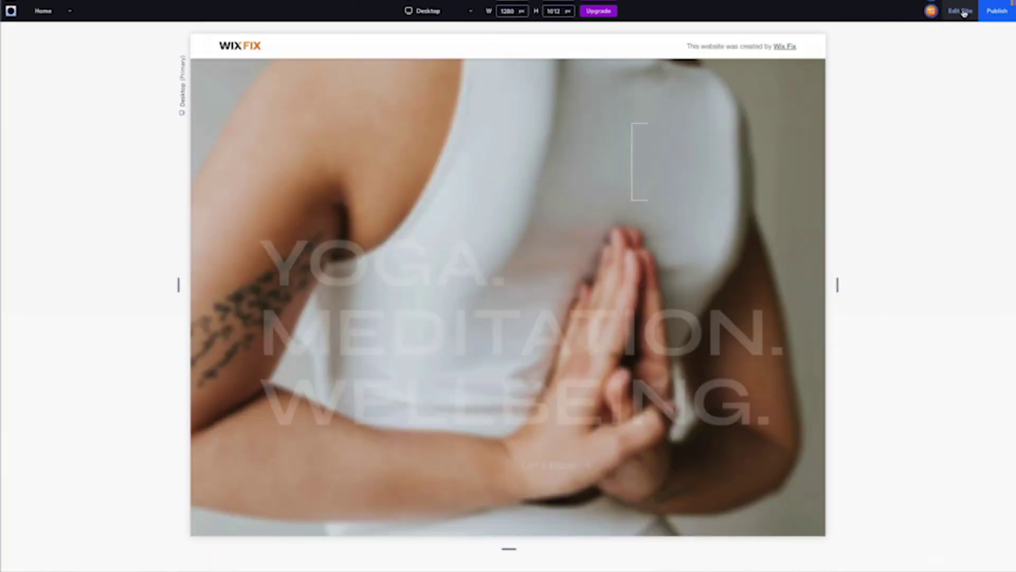
pyautogui.scroll(-5, 757, 202)
pyautogui.scroll(-3, 757, 202)
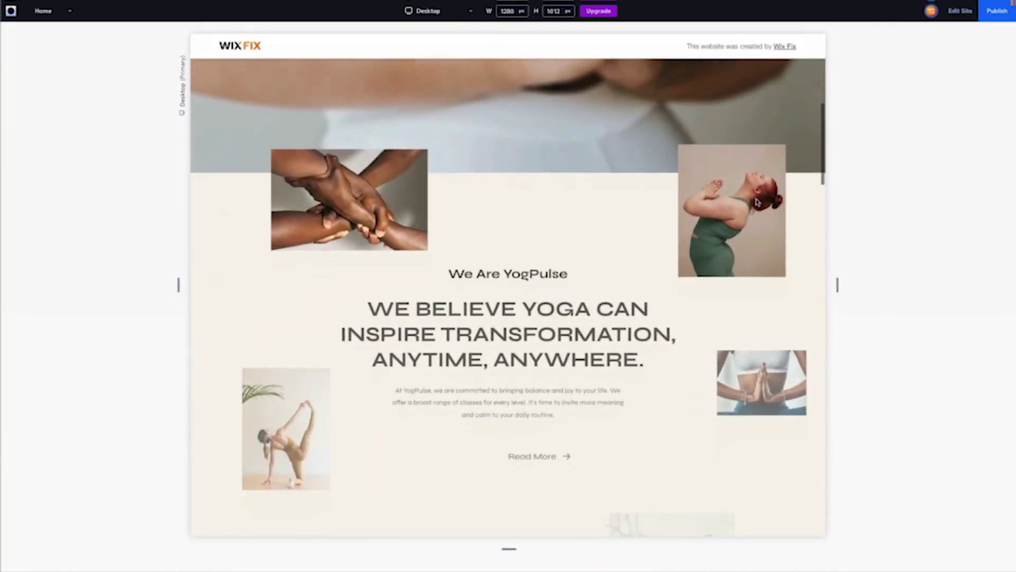